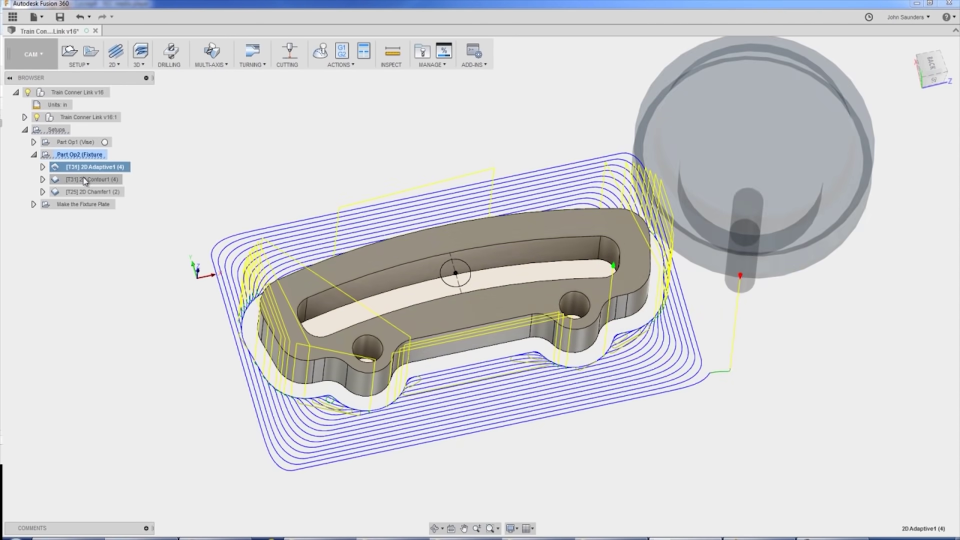
# Preview the link part's 2D Contour and 2D Chamfer toolpaths.
pyautogui.click(83, 179)
pyautogui.click(83, 188)
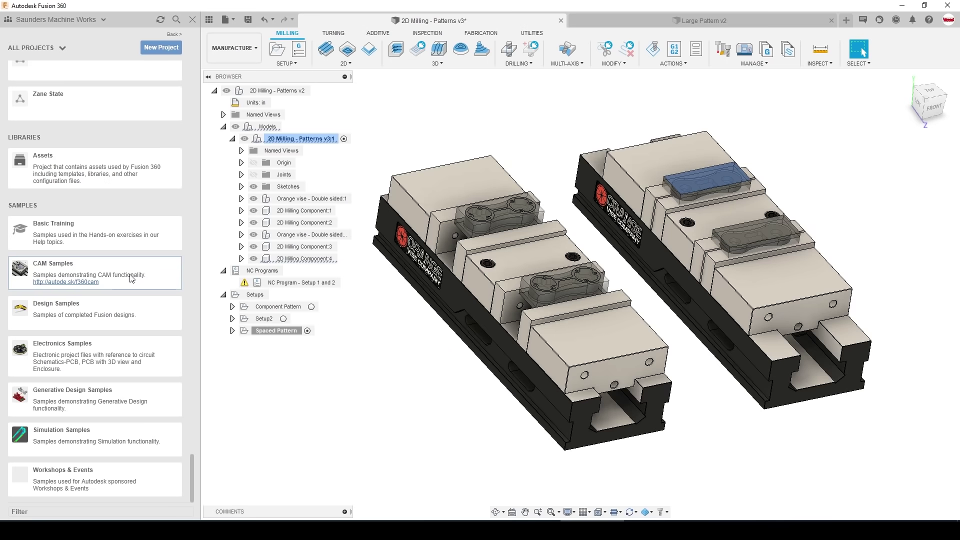
# Open the Orange Vise double-sided sample from CAM Samples > Workholding.
pyautogui.click(134, 261)
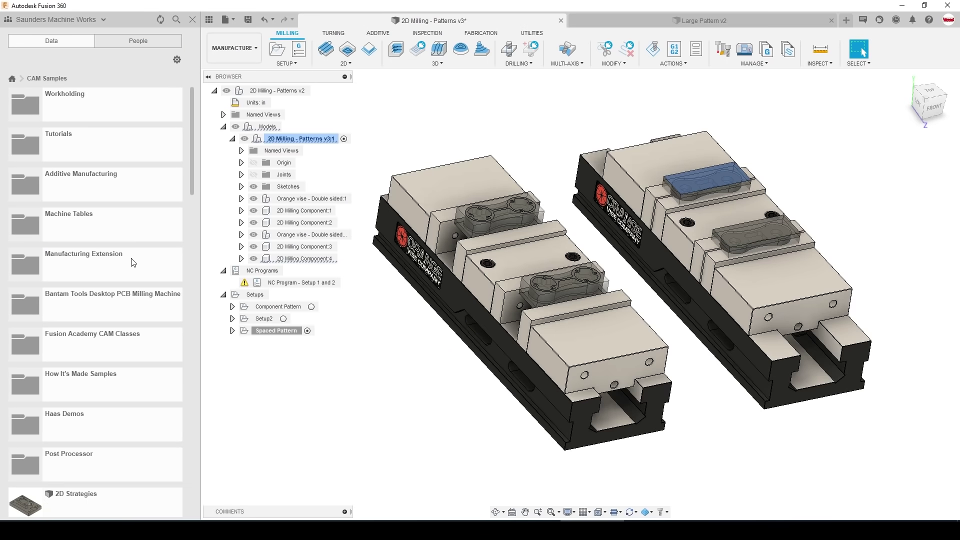
pyautogui.scroll(-15, 134, 265)
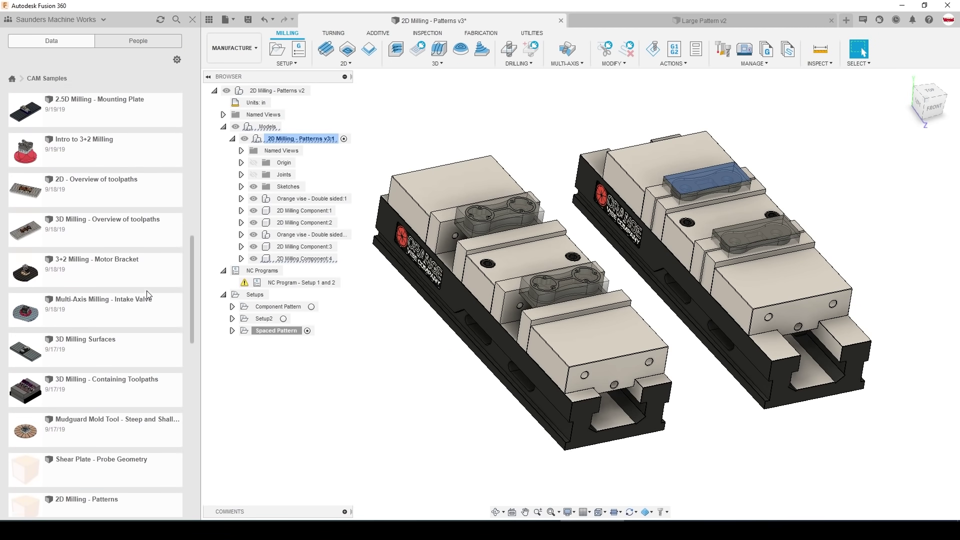
pyautogui.scroll(-1, 149, 295)
pyautogui.scroll(-2, 135, 305)
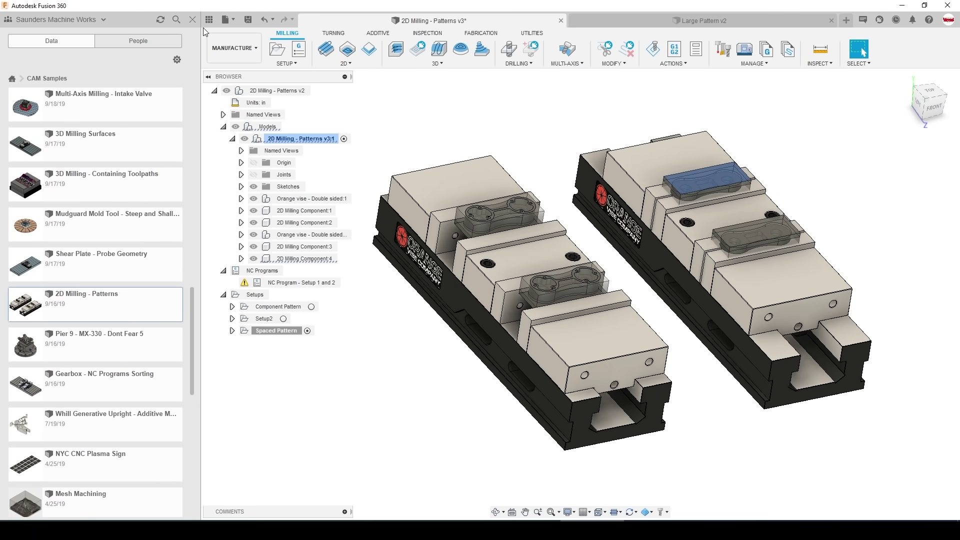
pyautogui.click(193, 20)
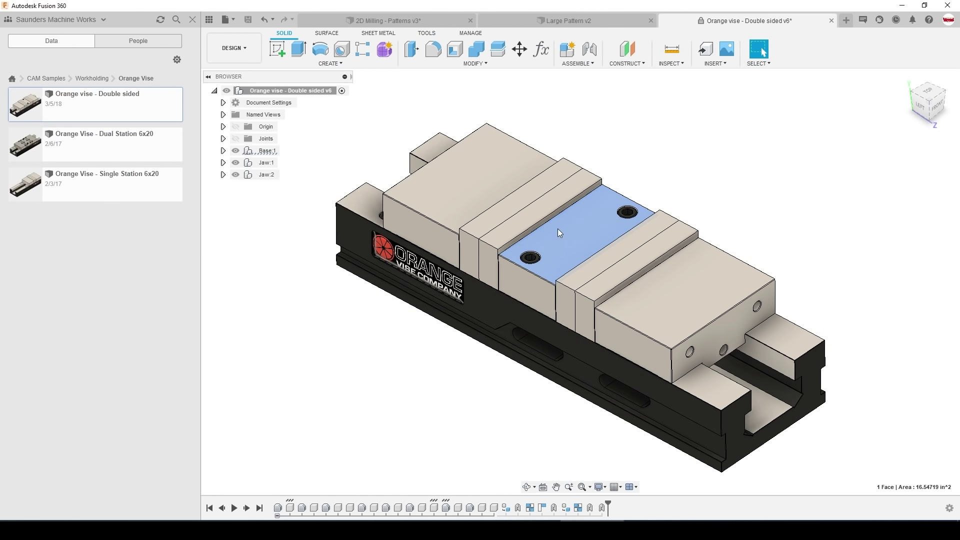
# Spread the vise jaws apart and measure the 3 in gap between the jaw faces.
pyautogui.moveTo(697, 306); pyautogui.dragTo(700, 317)
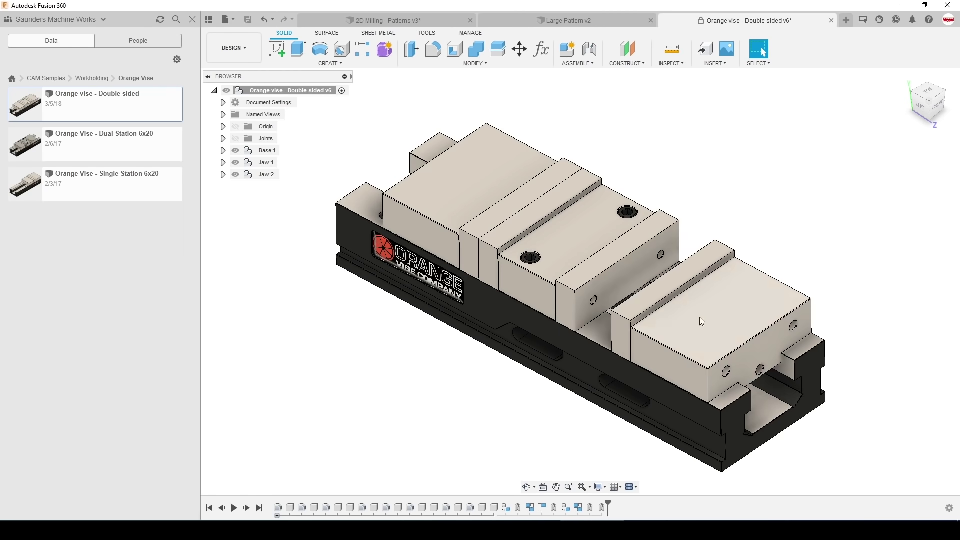
pyautogui.moveTo(464, 199)
pyautogui.mouseDown()
pyautogui.moveTo(416, 182)
pyautogui.moveTo(473, 194)
pyautogui.mouseUp()
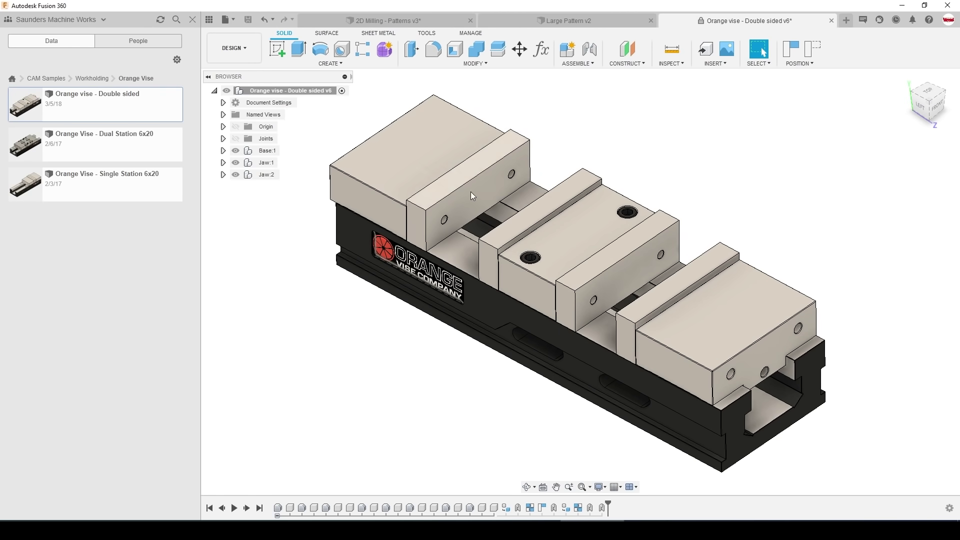
pyautogui.click(518, 224)
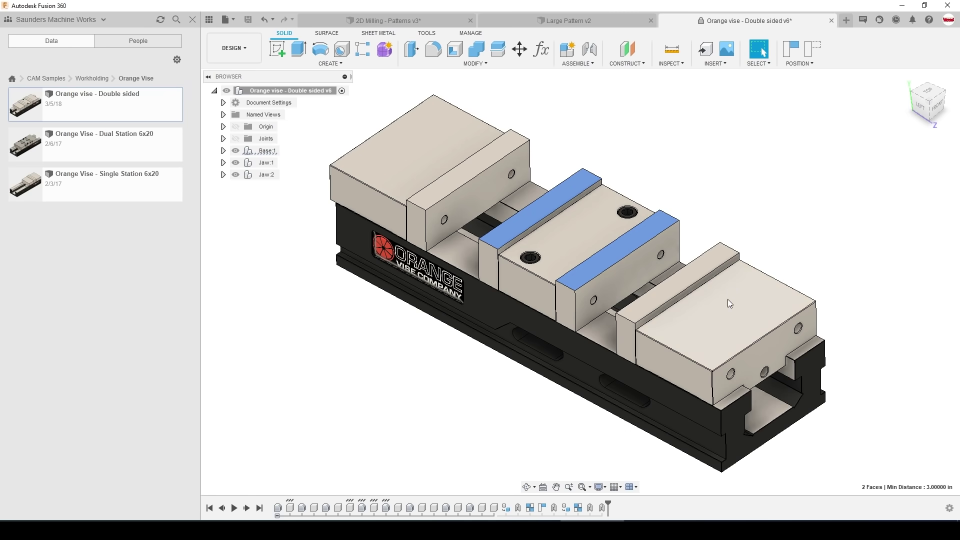
pyautogui.press('Escape')
# Switch 2D Milling - Patterns to MANUFACTURE and compare the Component Pattern and Setup2 setups.
pyautogui.click(398, 21)
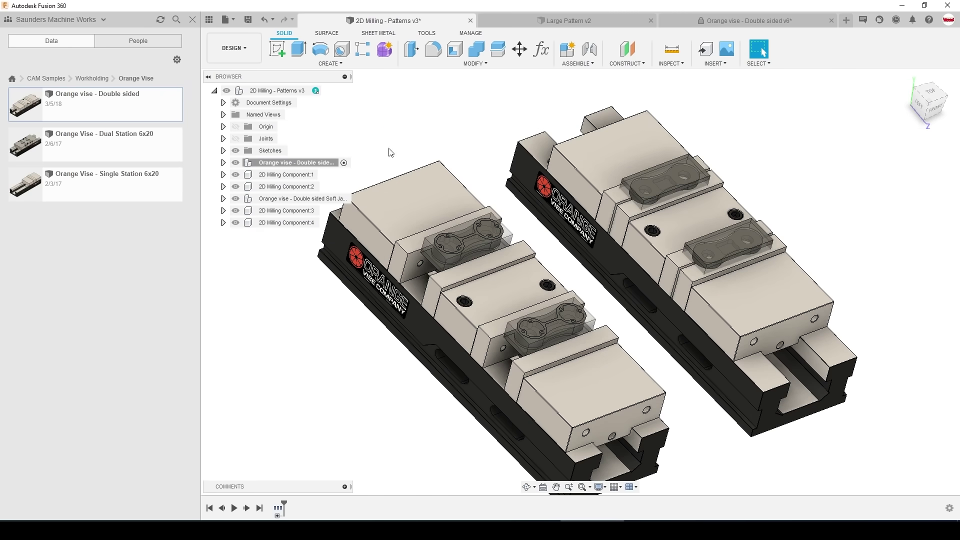
pyautogui.click(234, 48)
pyautogui.click(240, 159)
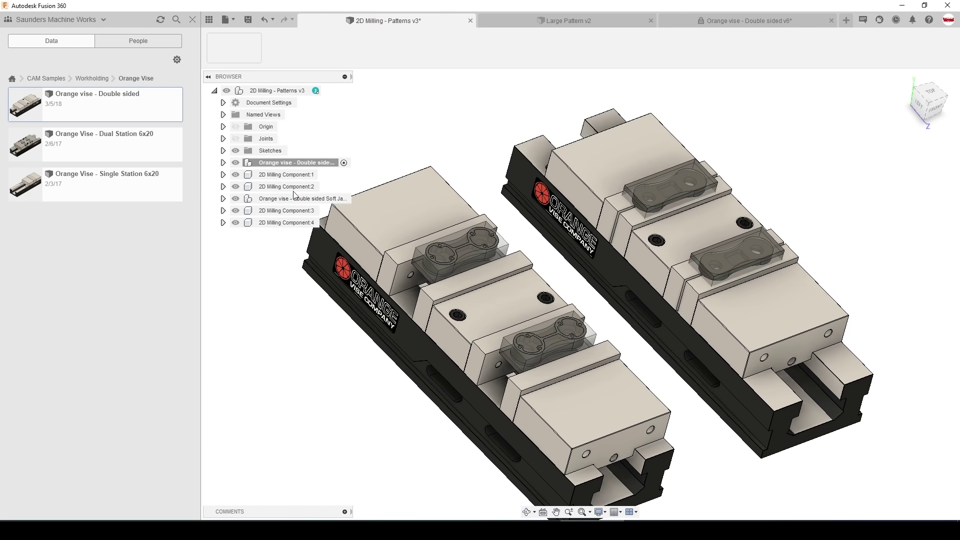
pyautogui.click(276, 307)
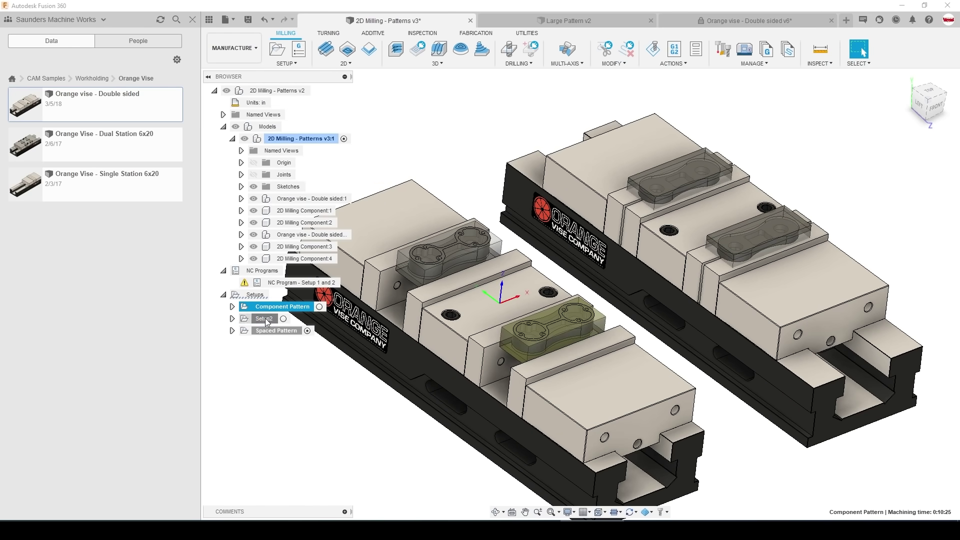
pyautogui.click(265, 319)
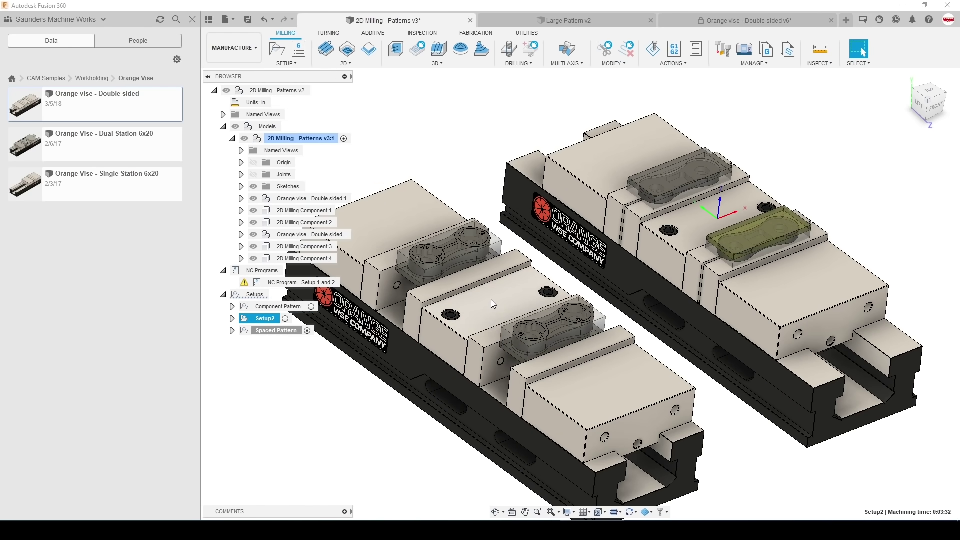
# Measure the 6.75 in spacing between two vertices, then bring up Large Pattern v2.
pyautogui.press('Up')
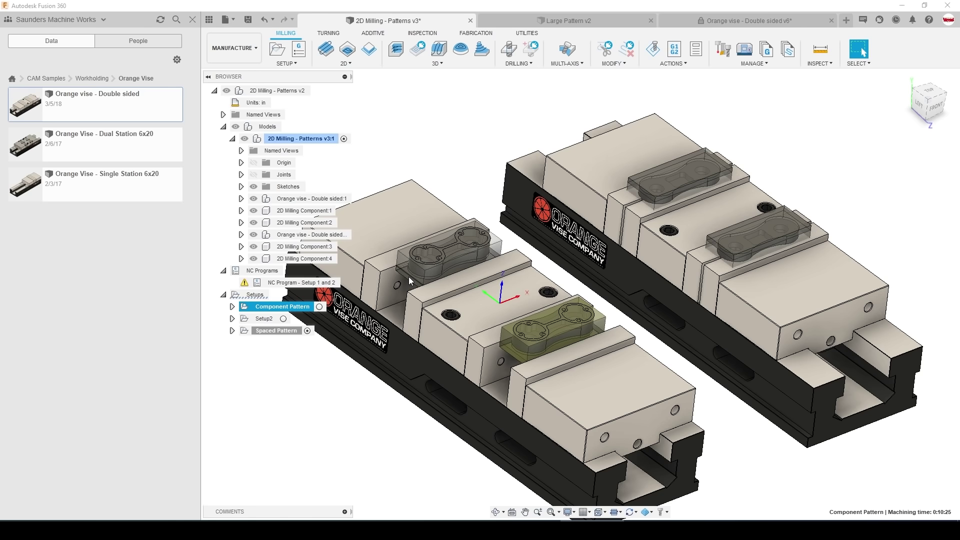
pyautogui.keyDown('shift'); pyautogui.moveTo(409, 277); pyautogui.dragTo(383, 406, button='middle'); pyautogui.keyUp('shift')
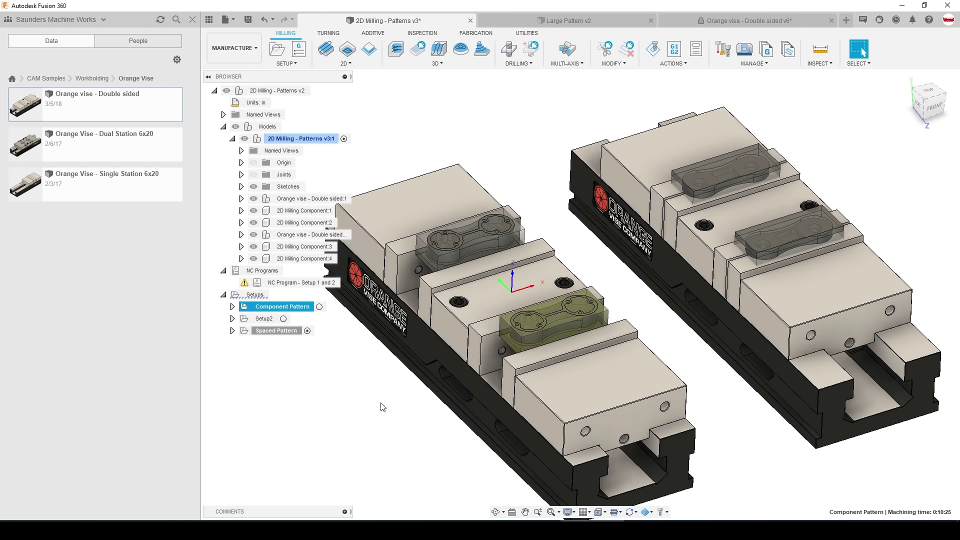
pyautogui.click(374, 391)
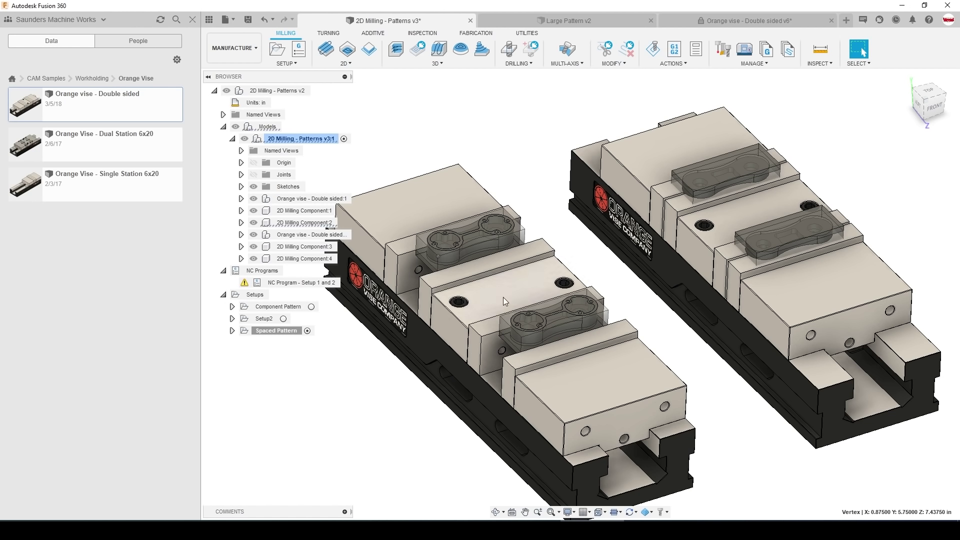
pyautogui.click(521, 335)
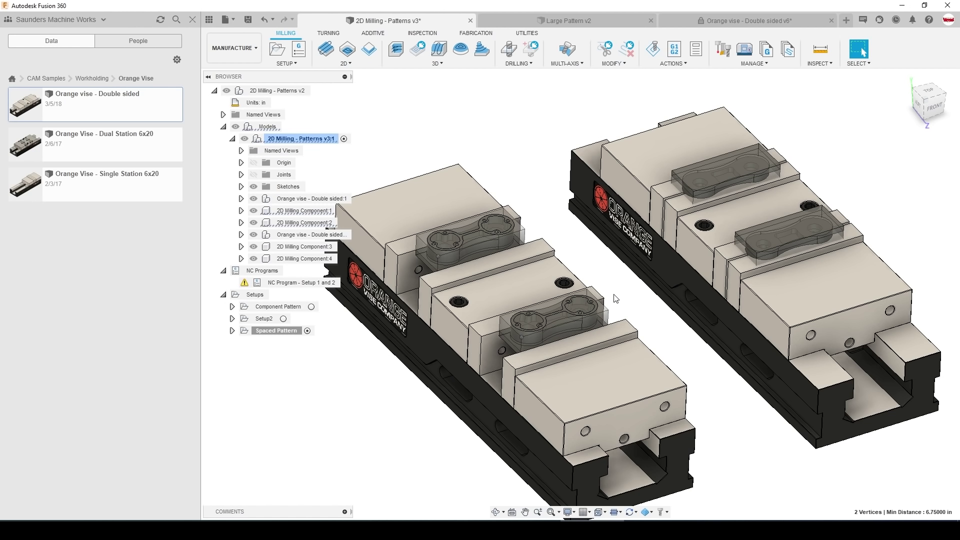
pyautogui.hotkey('ctrl', 'Tab')
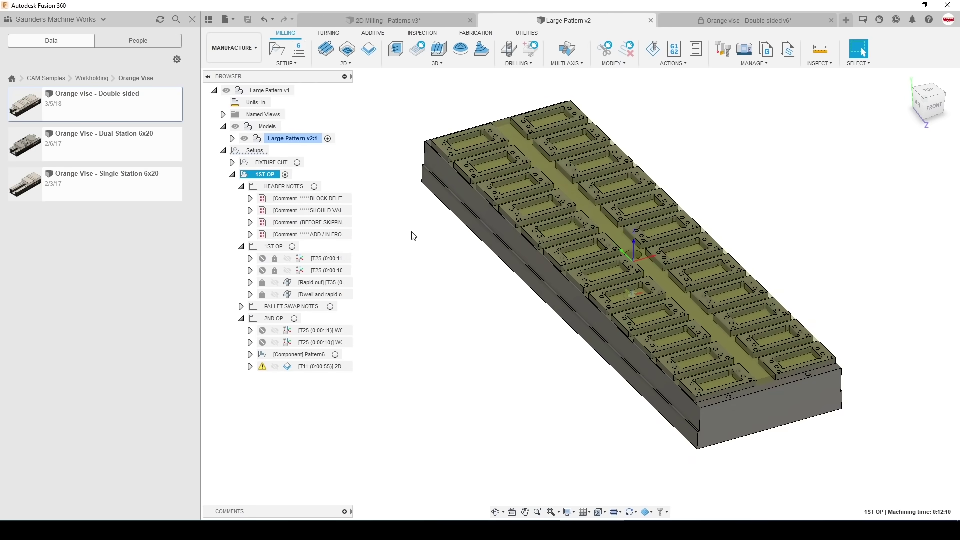
# In 2D Milling - Patterns, view the vise parts from the top and select their part faces.
pyautogui.click(391, 22)
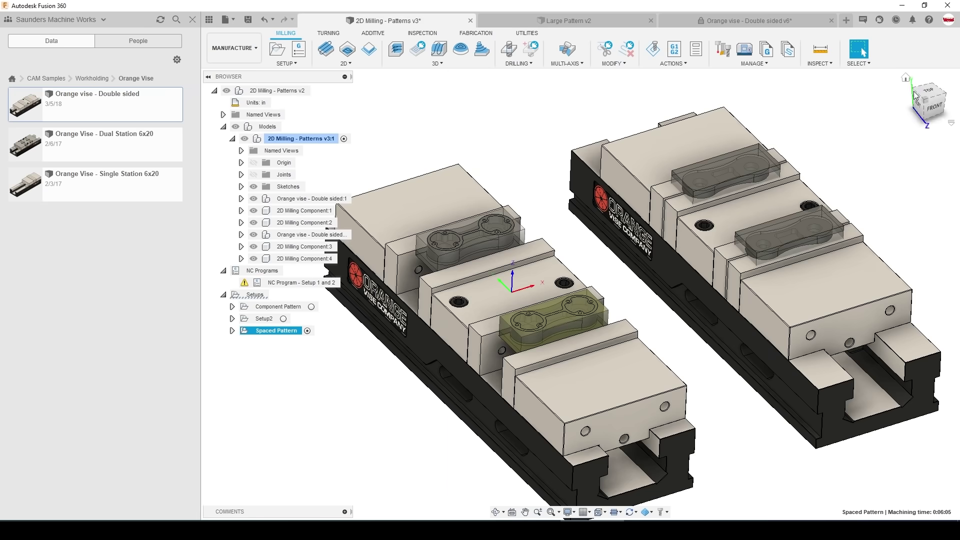
pyautogui.click(929, 95)
pyautogui.moveTo(577, 295); pyautogui.dragTo(610, 305, button='middle')
pyautogui.press('Escape')
pyautogui.scroll(1, 511, 350)
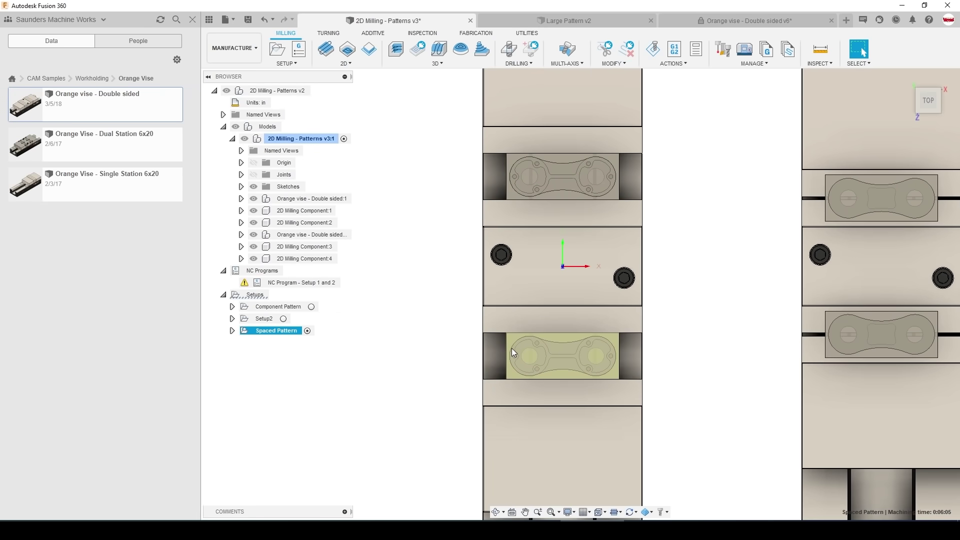
pyautogui.click(507, 377)
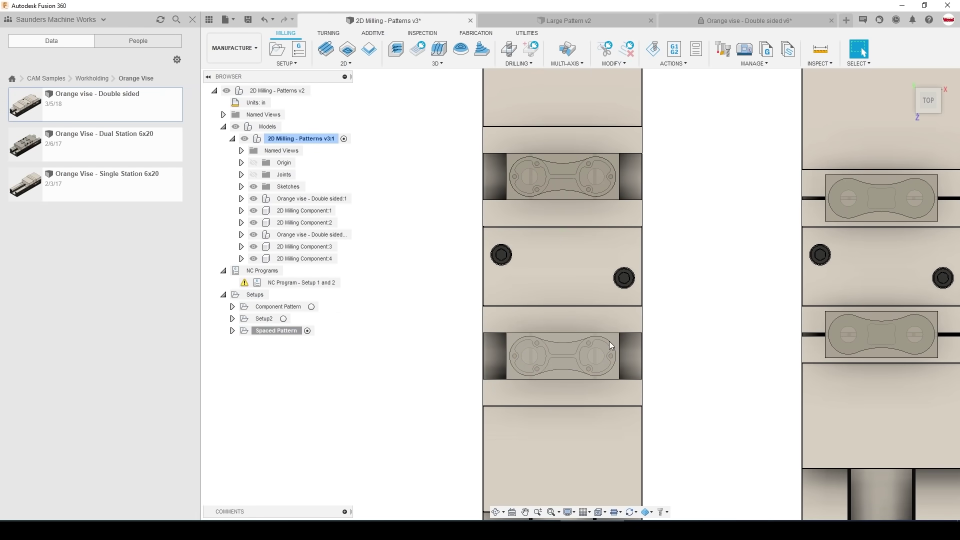
pyautogui.click(610, 160)
pyautogui.keyDown('shift'); pyautogui.moveTo(410, 253); pyautogui.dragTo(447, 305, button='middle'); pyautogui.keyUp('shift')
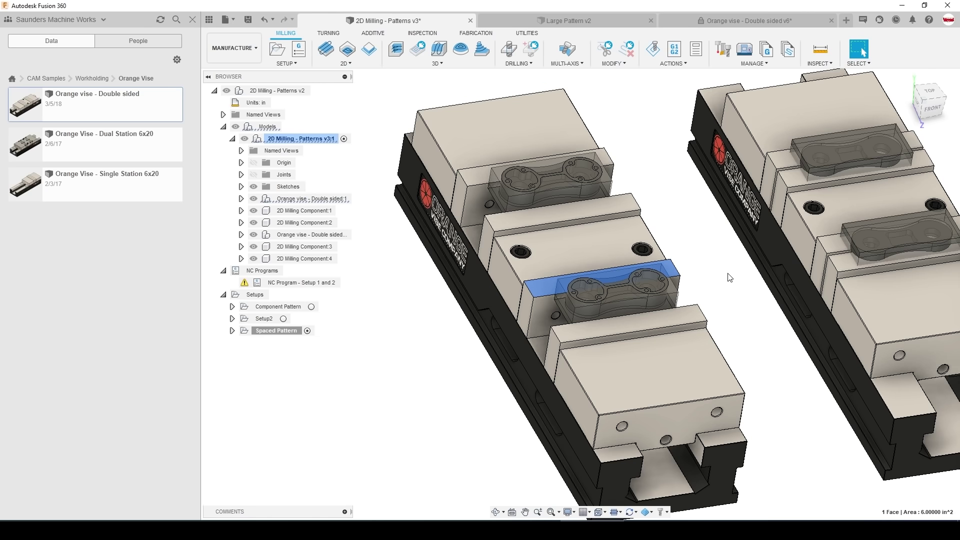
# Hide 2D Milling Component:3 and :4 in the right vise, then view Setup2 and Component Pattern.
pyautogui.moveTo(739, 265); pyautogui.dragTo(633, 266, button='middle')
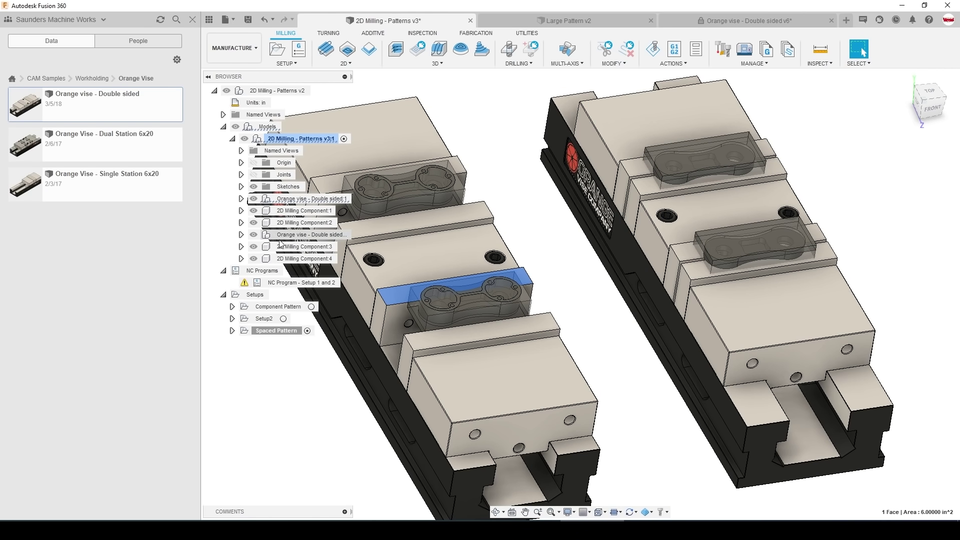
pyautogui.click(725, 257)
pyautogui.click(555, 253)
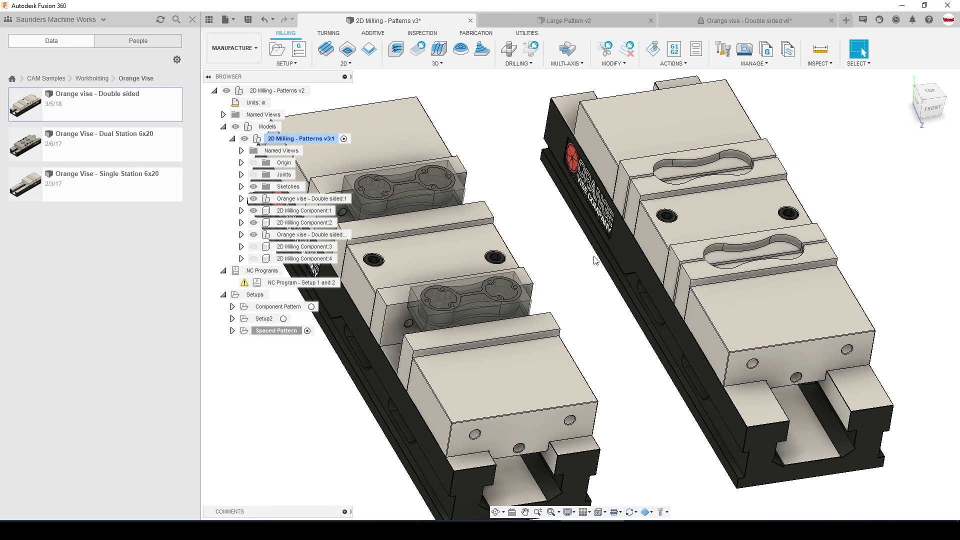
pyautogui.click(719, 252)
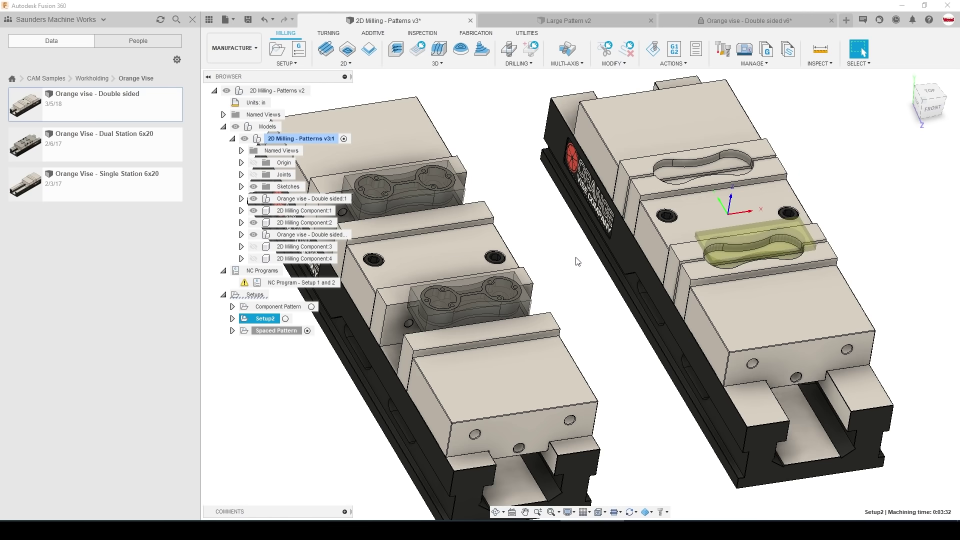
pyautogui.click(281, 306)
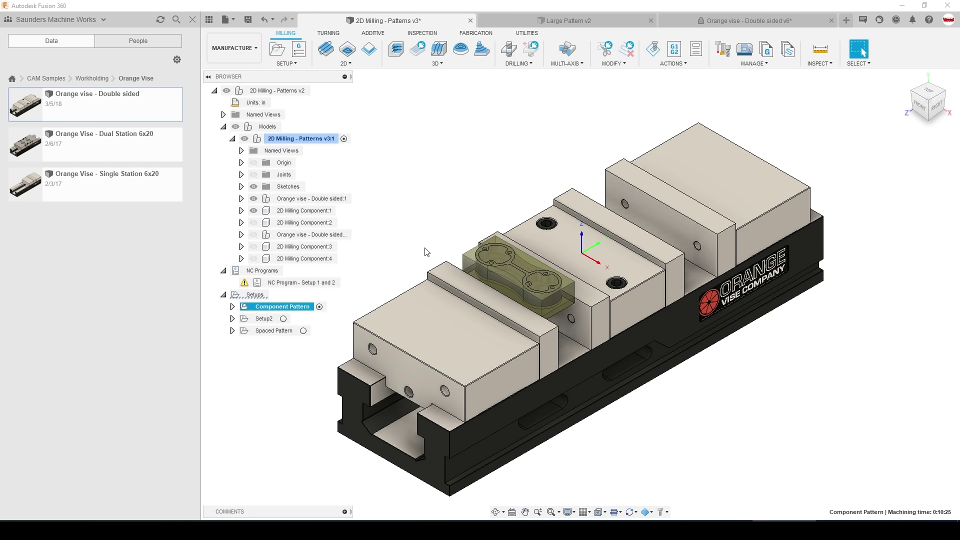
pyautogui.click(654, 49)
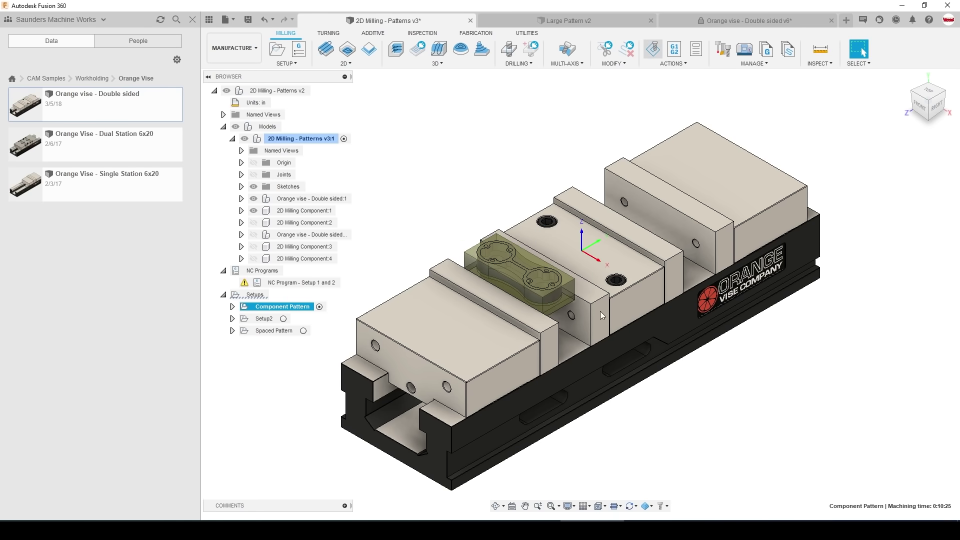
pyautogui.scroll(5, 659, 337)
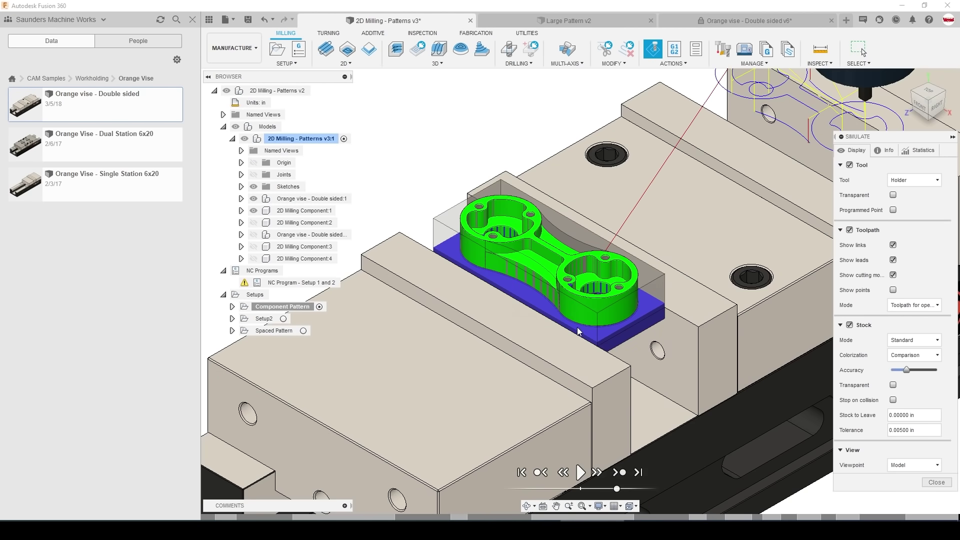
pyautogui.scroll(-5, 607, 338)
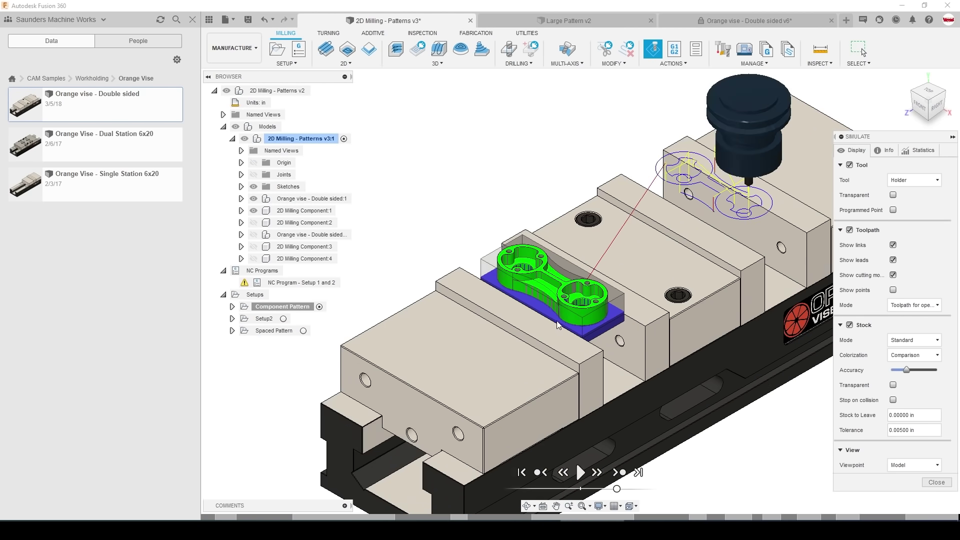
pyautogui.press('Escape')
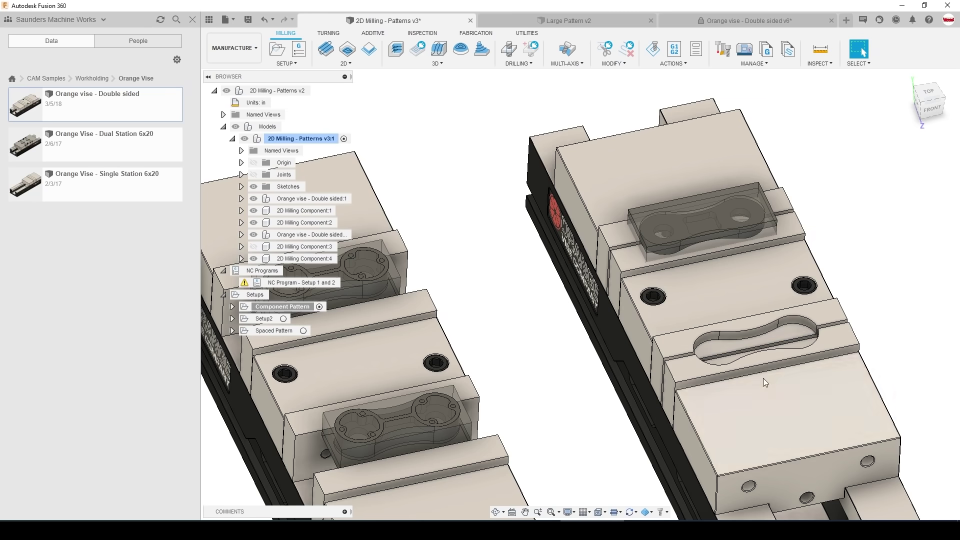
pyautogui.scroll(-3, 719, 345)
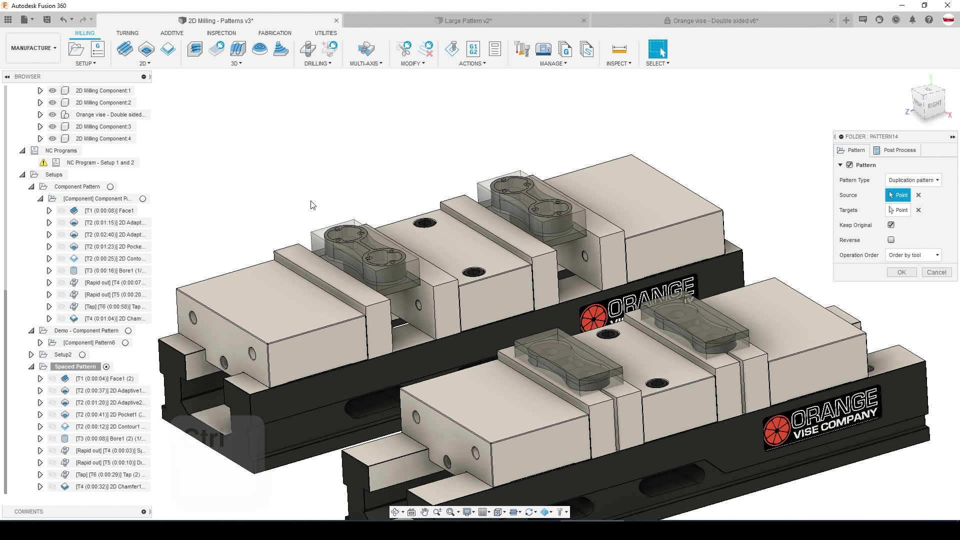
# Set Pattern Type to Linear pattern and measure the 6.75 in spacing between the two parts.
pyautogui.click(913, 180)
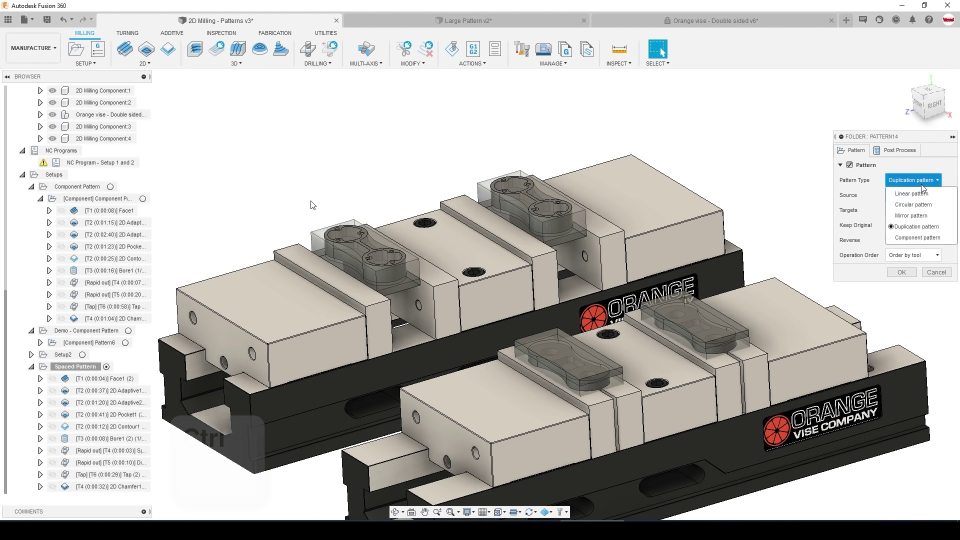
pyautogui.click(932, 194)
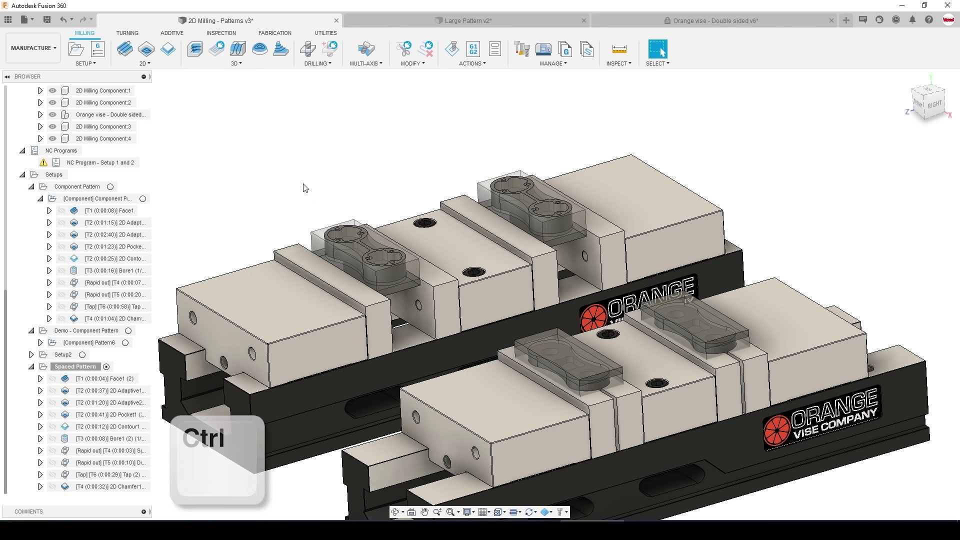
pyautogui.keyDown('ctrl'); pyautogui.click(318, 241); pyautogui.keyUp('ctrl')
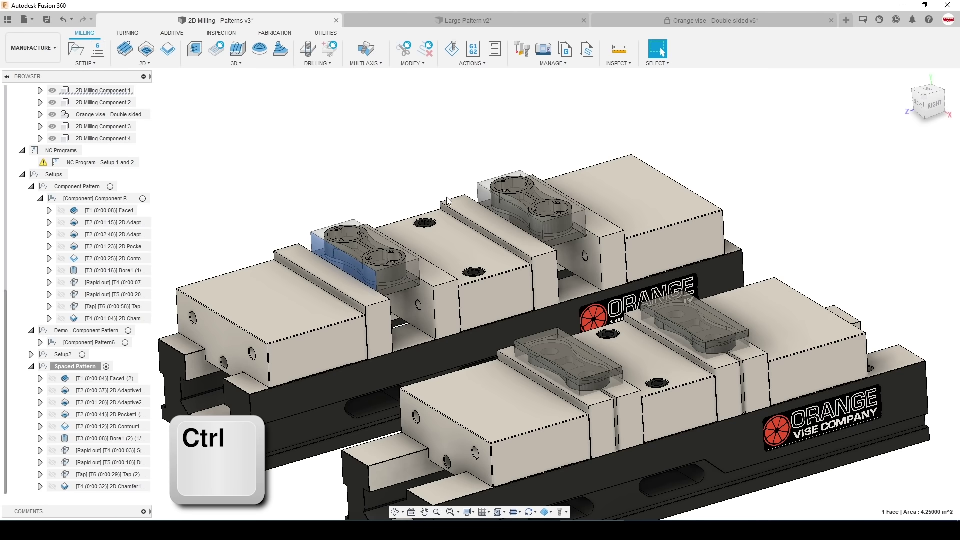
pyautogui.keyDown('ctrl'); pyautogui.click(481, 191); pyautogui.keyUp('ctrl')
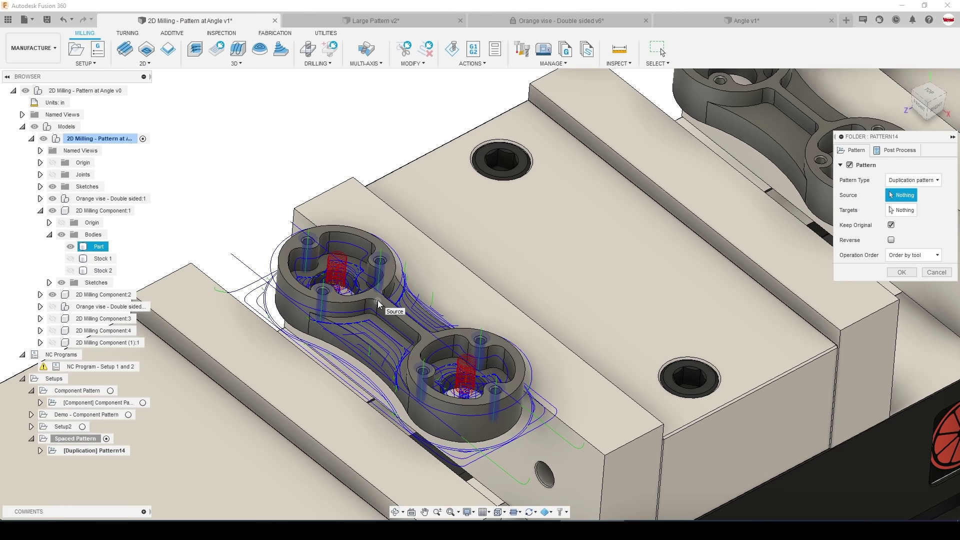
# Create a duplication pattern from a source point on the first part to the angled part.
pyautogui.click(378, 303)
pyautogui.scroll(-5, 378, 302)
pyautogui.scroll(5, 599, 190)
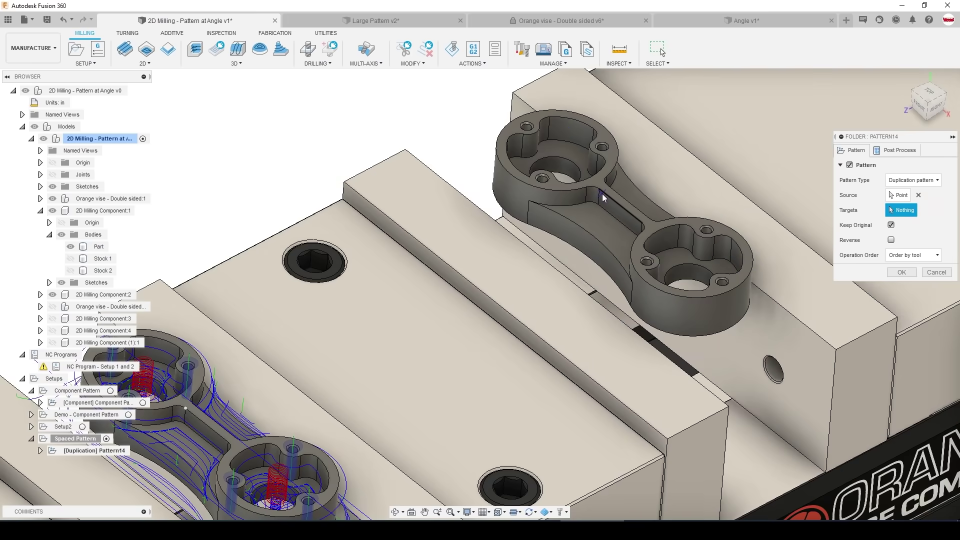
pyautogui.click(600, 190)
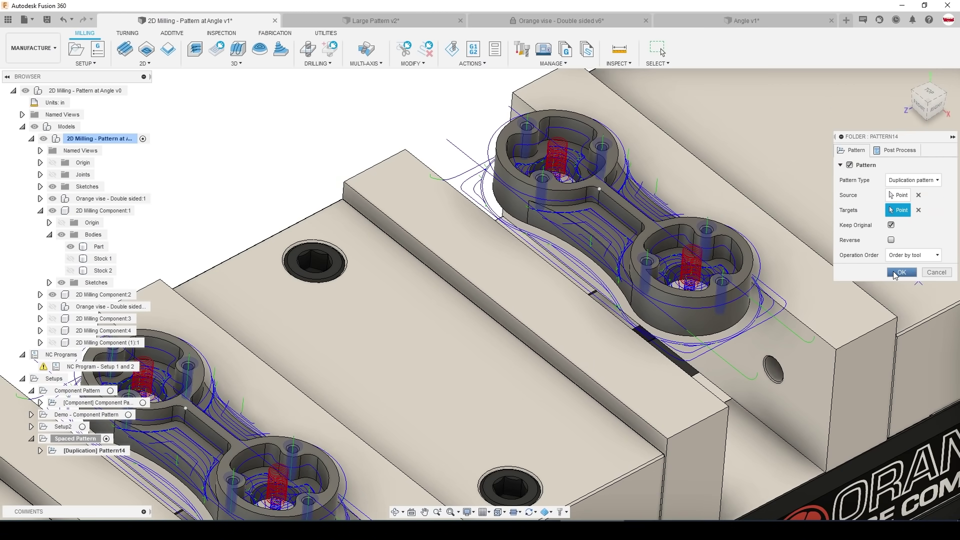
pyautogui.click(901, 272)
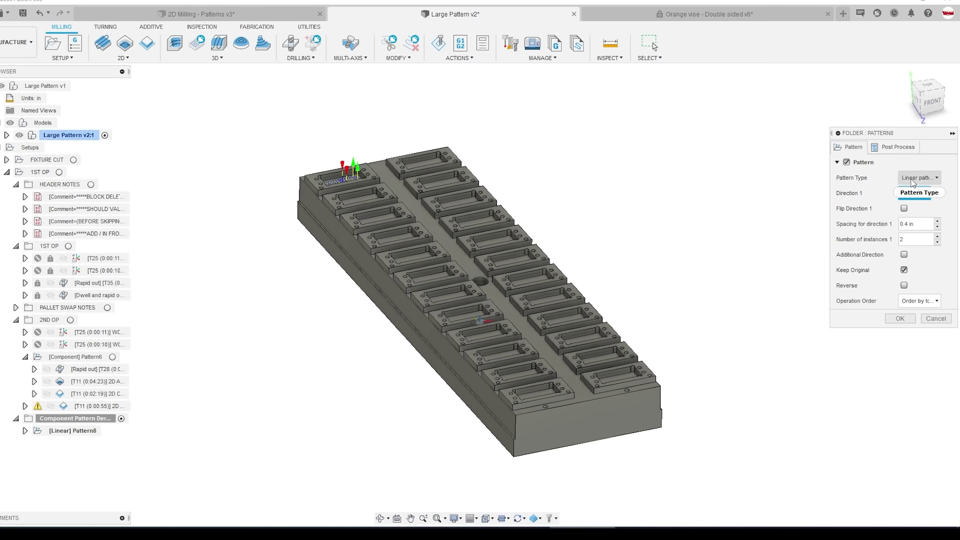
# Change the Pattern Type to Component pattern with Plate:1 as the source.
pyautogui.click(912, 183)
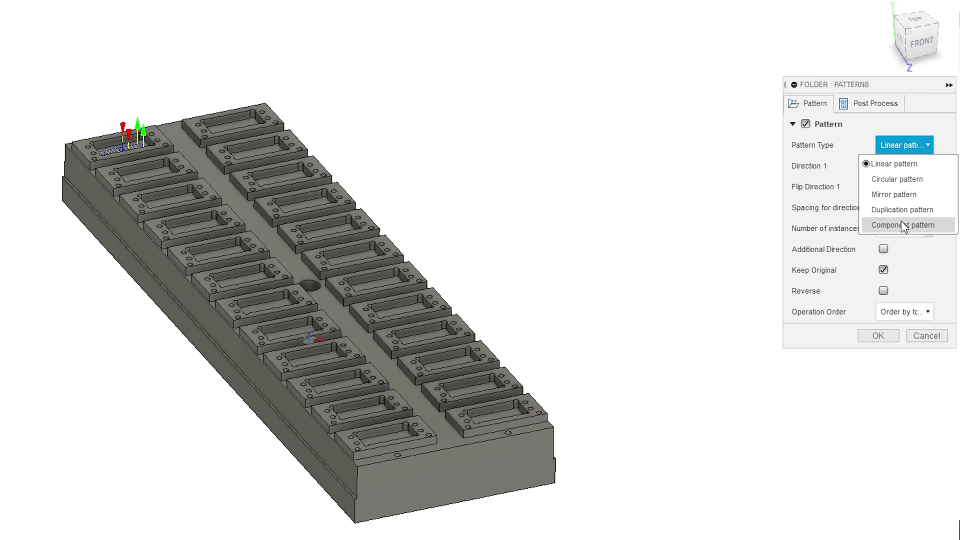
pyautogui.click(918, 234)
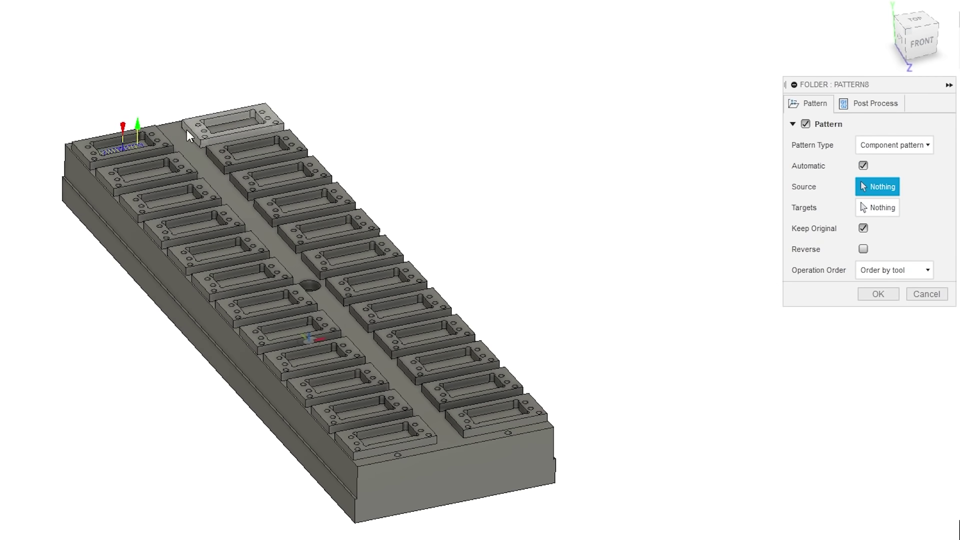
pyautogui.click(154, 136)
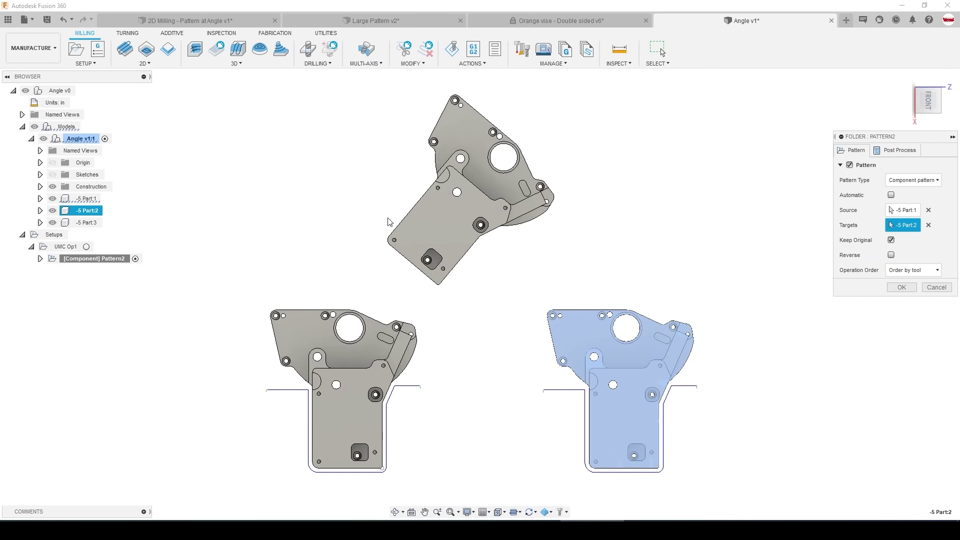
# Add the top part as a target beside -5 Part:2 and confirm the component pattern.
pyautogui.click(428, 215)
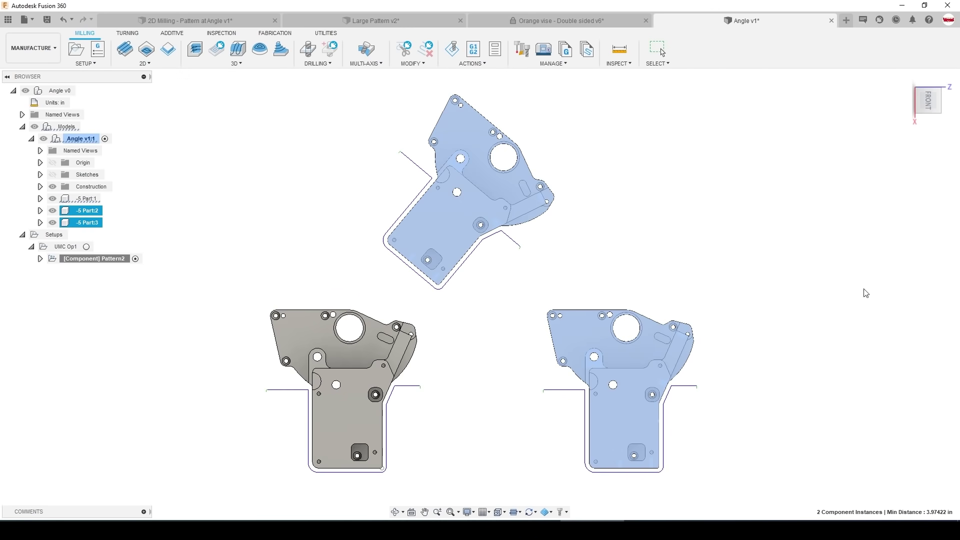
pyautogui.click(662, 274)
pyautogui.keyDown('shift'); pyautogui.moveTo(662, 274); pyautogui.dragTo(634, 242, button='middle'); pyautogui.keyUp('shift')
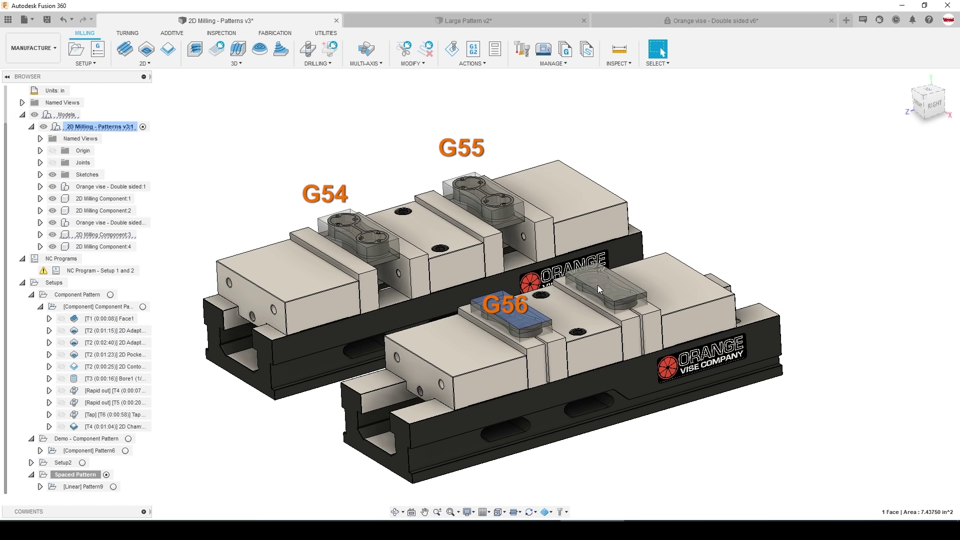
# Move all ten Pattern9 operations into the Spaced Pattern setup.
pyautogui.click(84, 491)
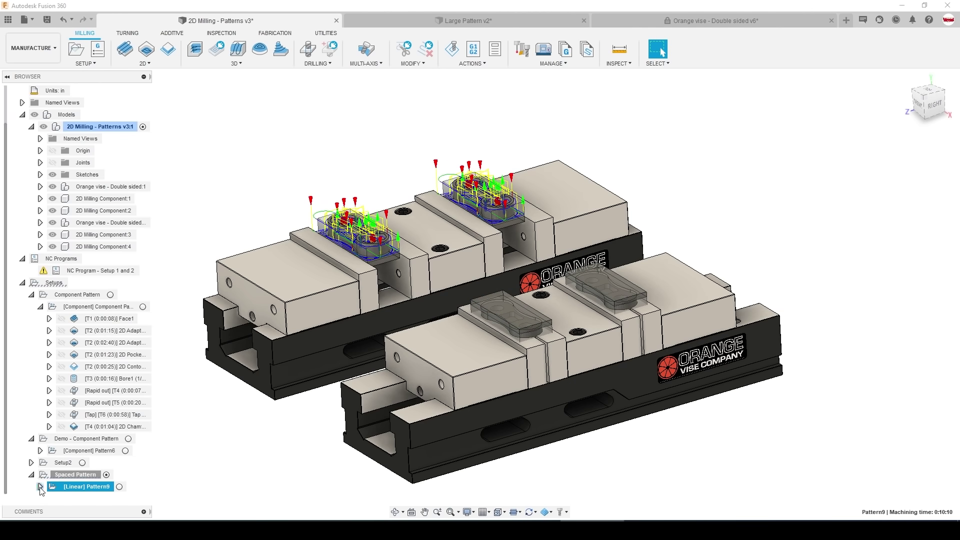
pyautogui.click(40, 487)
pyautogui.scroll(-5, 84, 480)
pyautogui.click(100, 378)
pyautogui.keyDown('shift'); pyautogui.click(105, 488); pyautogui.keyUp('shift')
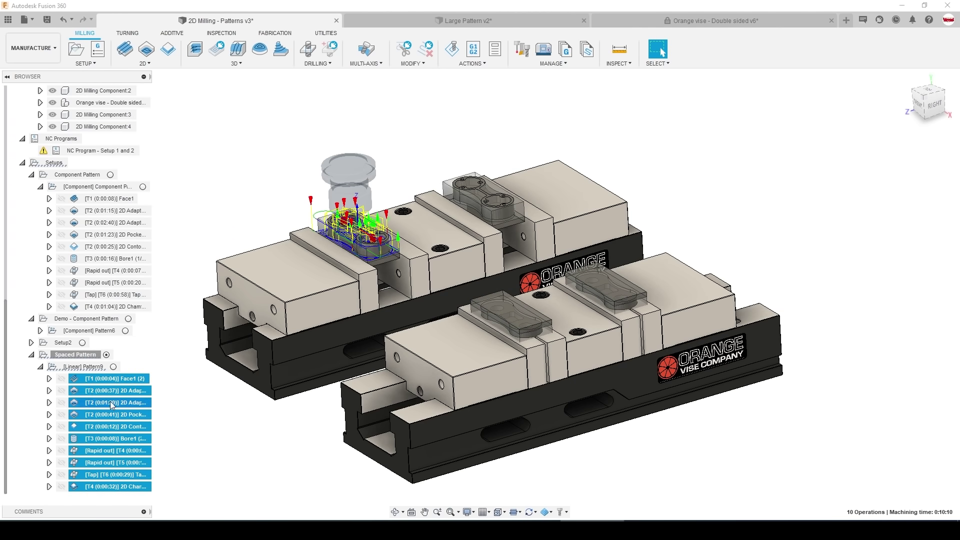
pyautogui.moveTo(102, 384); pyautogui.dragTo(78, 364)
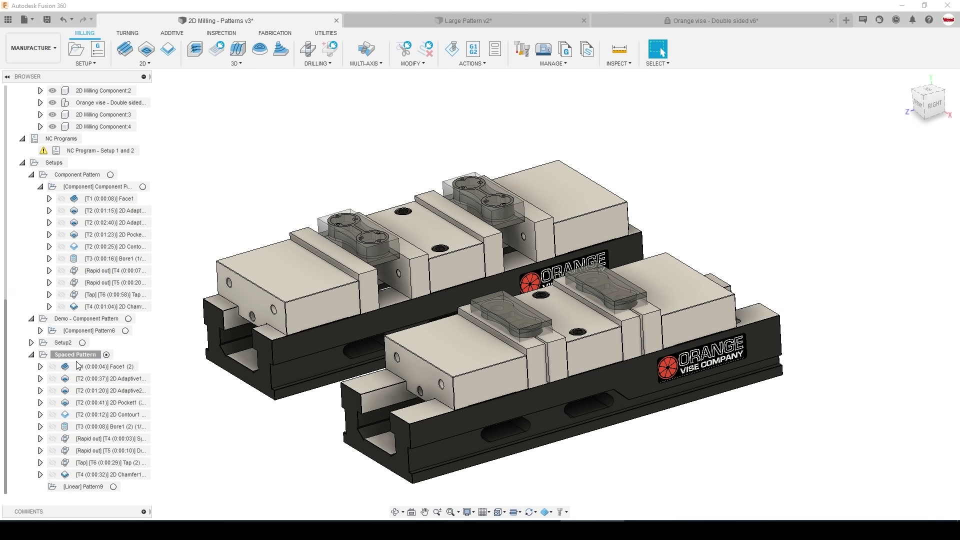
# Enable Multiple WCS Offsets with 2 instances and name the setup Spaced Pattern.
pyautogui.rightClick(44, 367)
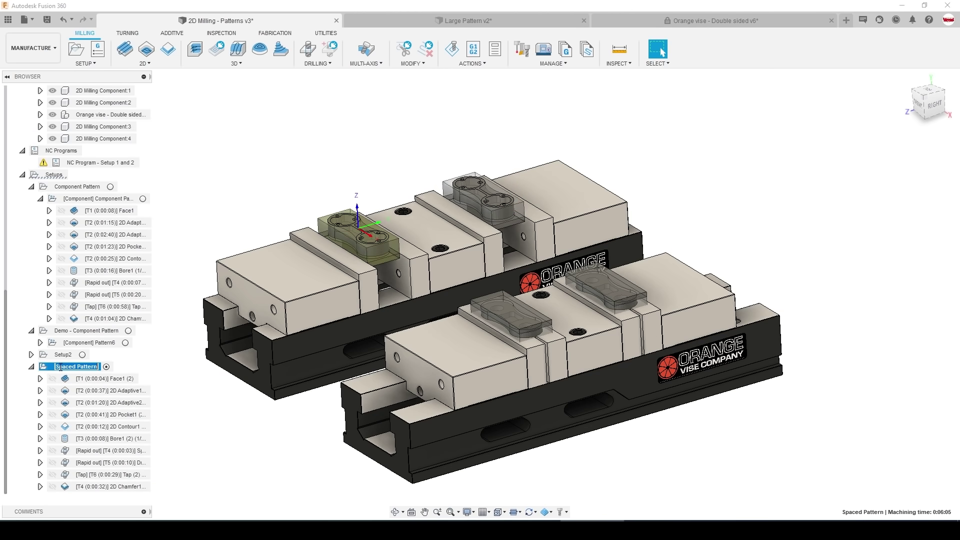
pyautogui.click(75, 51)
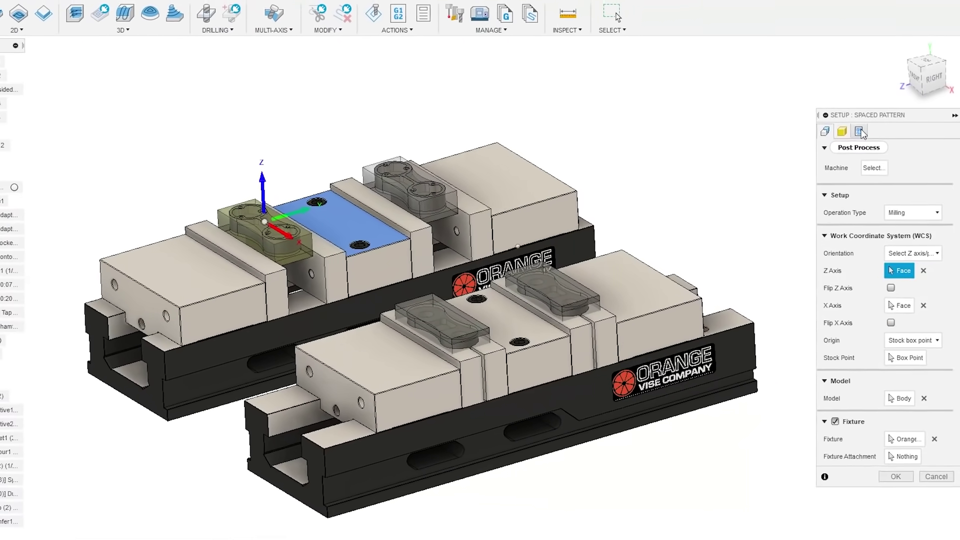
pyautogui.click(860, 132)
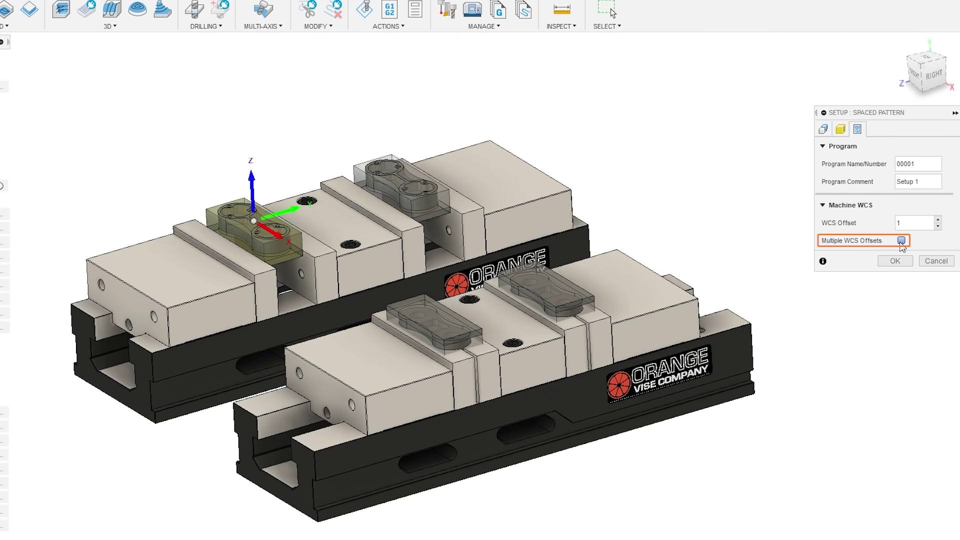
pyautogui.click(901, 241)
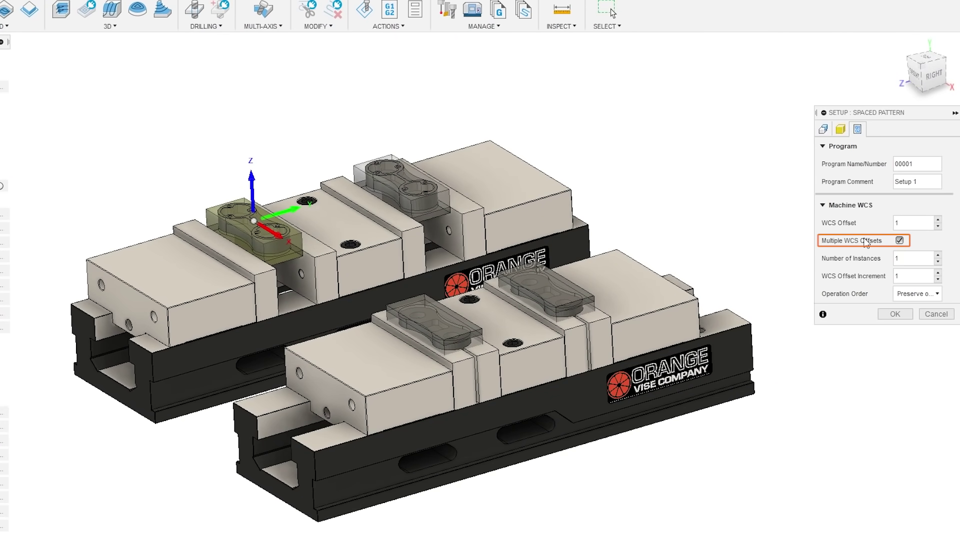
pyautogui.doubleClick(898, 258)
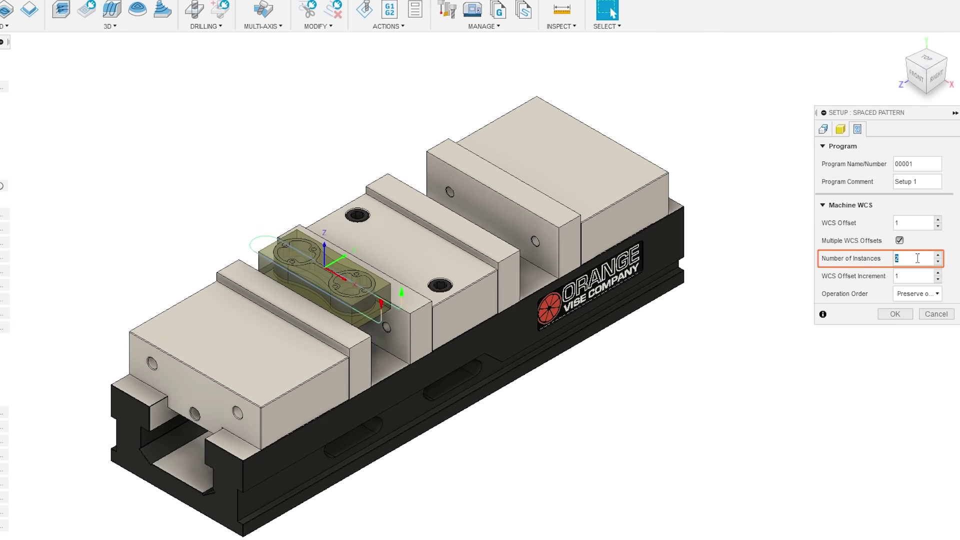
pyautogui.click(889, 313)
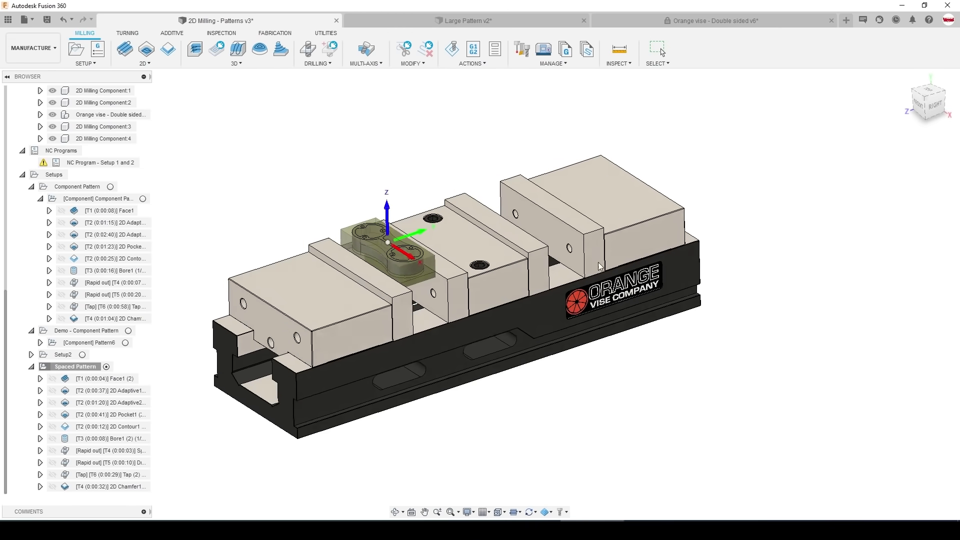
pyautogui.click(76, 368)
pyautogui.press('Return')
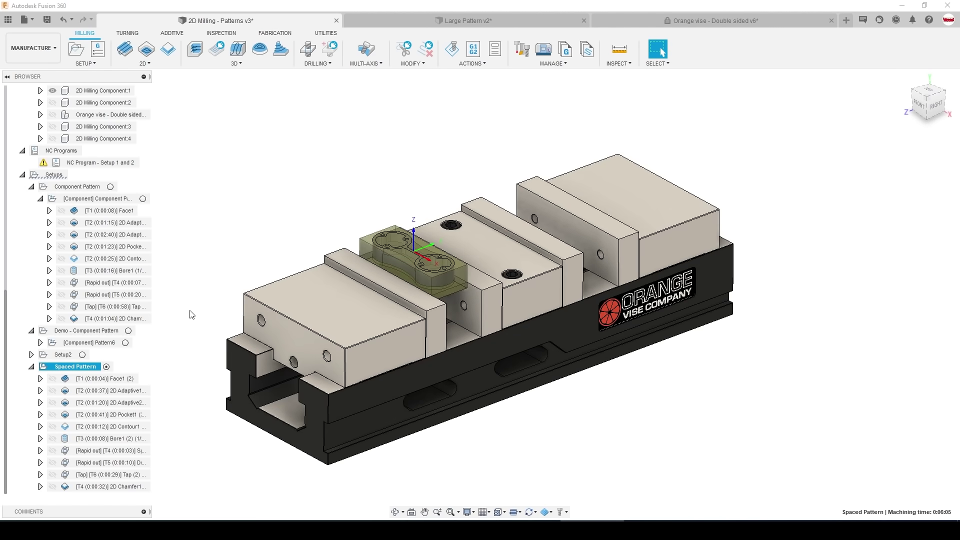
# Post the Spaced Pattern setup to 00001.nc and search the G-code for G55.
pyautogui.click(471, 49)
pyautogui.click(553, 332)
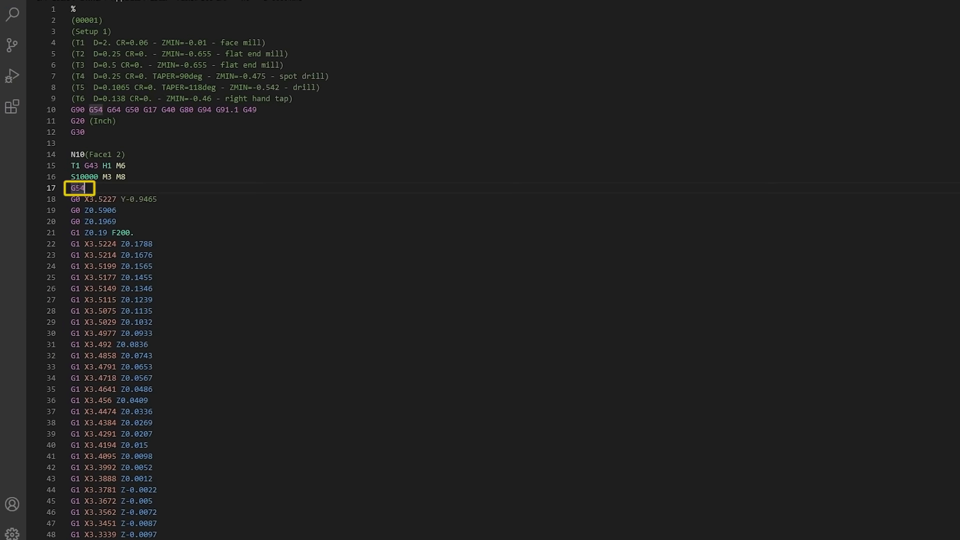
pyautogui.press('Left')
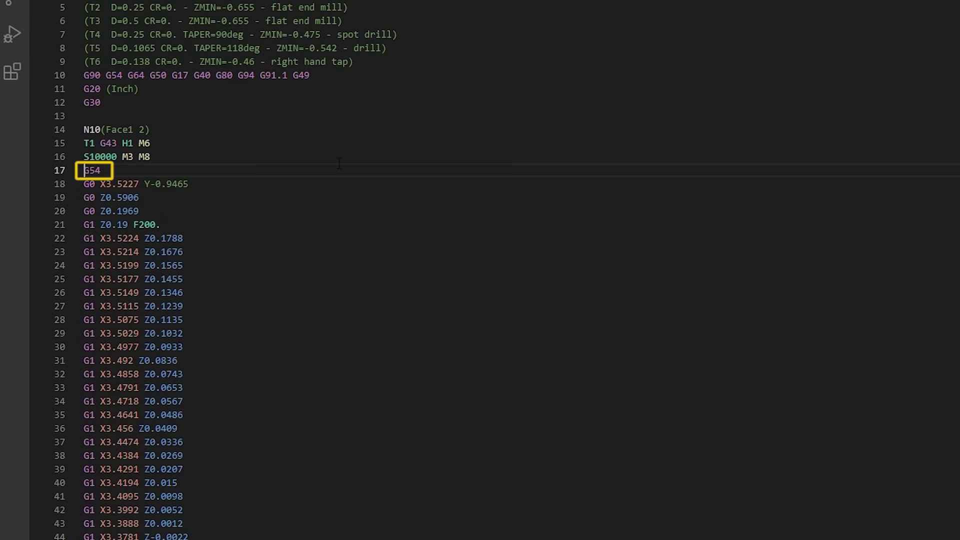
pyautogui.hotkey('ctrl', 'f')
pyautogui.write('G55')
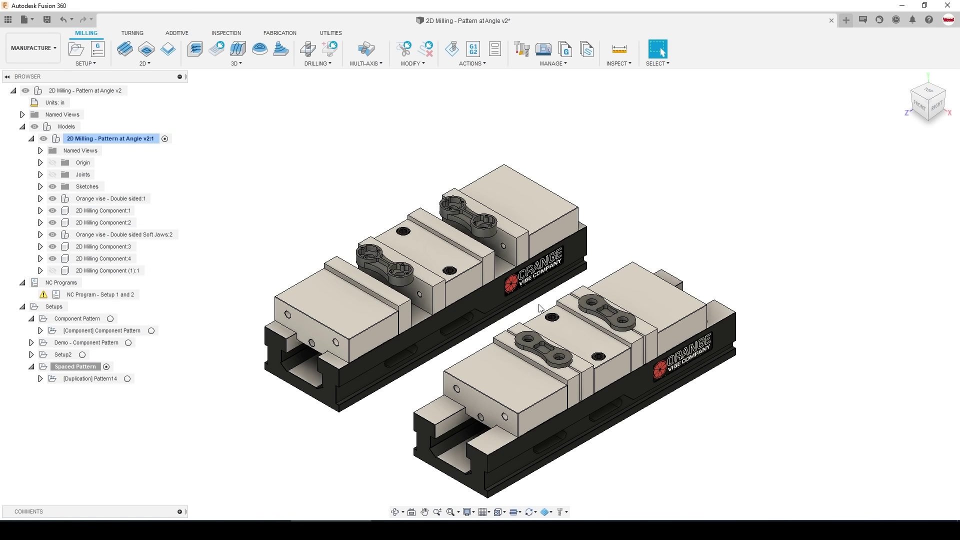
# In Setup2's post process settings, enable Multiple WCS Offsets with 2 instances.
pyautogui.click(64, 354)
pyautogui.rightClick(69, 360)
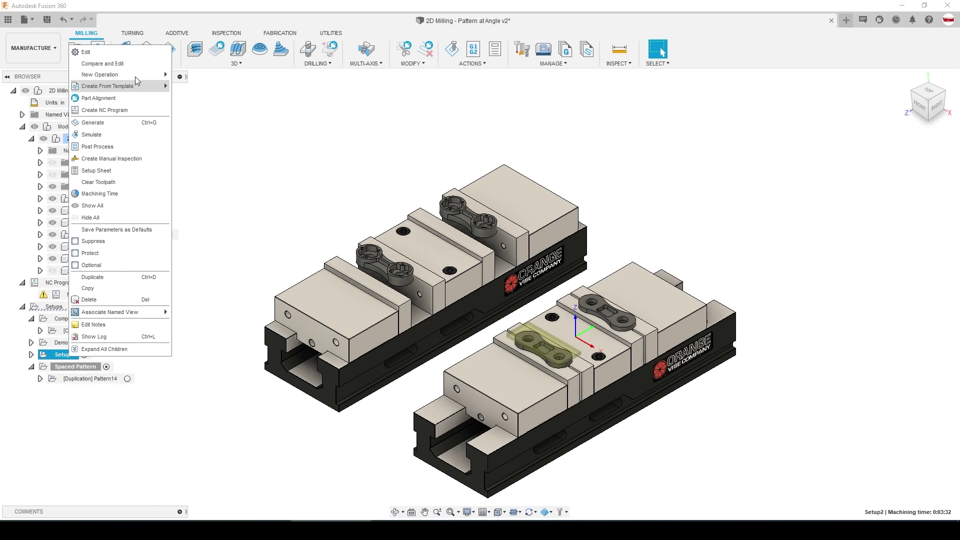
pyautogui.click(120, 52)
pyautogui.click(873, 151)
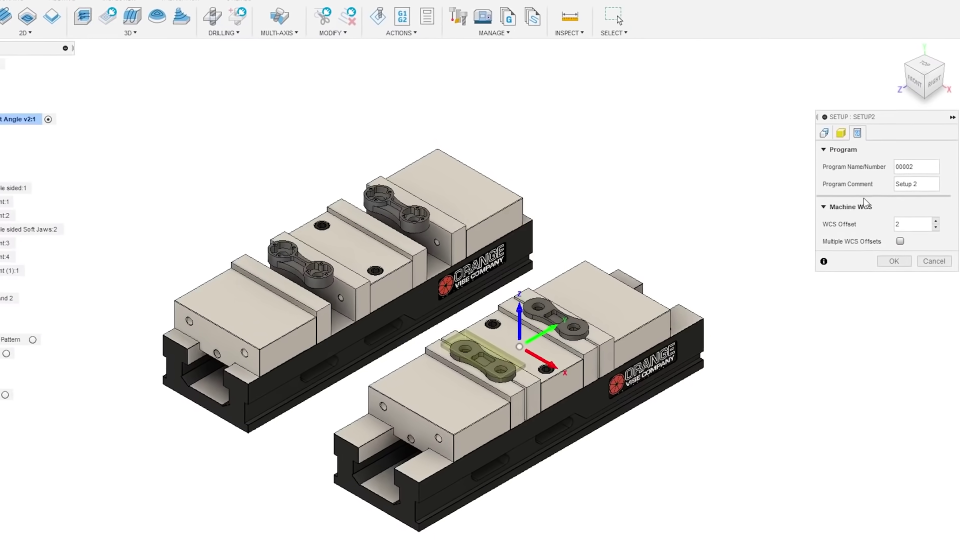
pyautogui.click(903, 243)
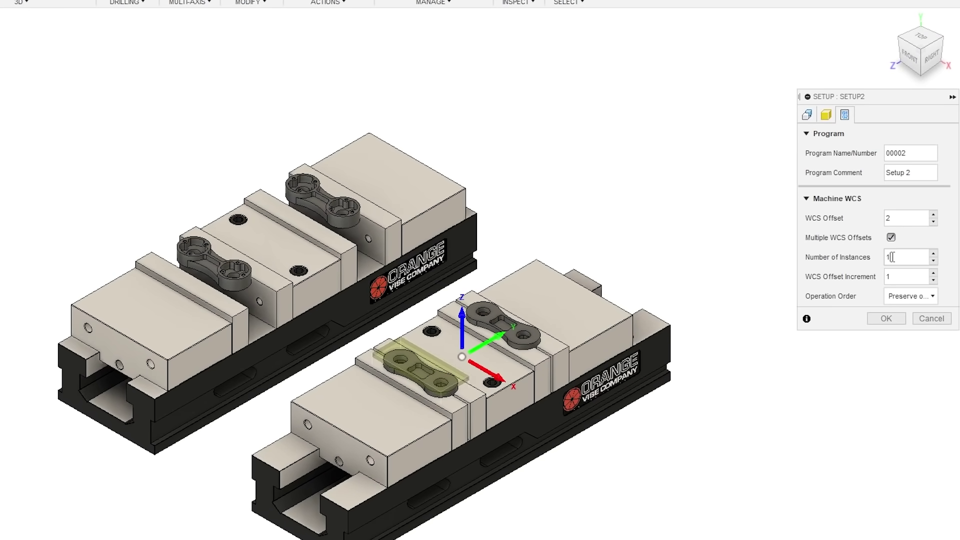
pyautogui.doubleClick(896, 256)
pyautogui.write('2')
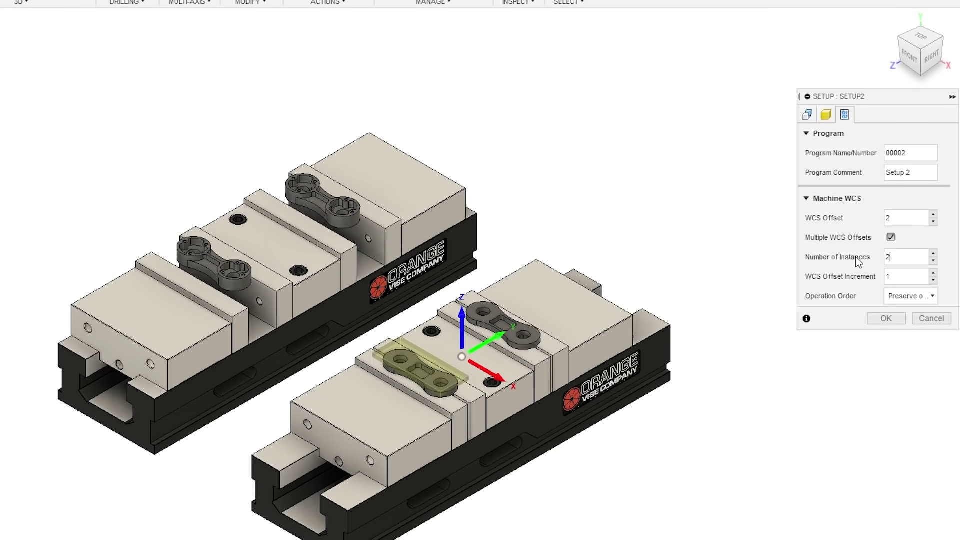
# Set Setup2's WCS offset to 3, apply it, and post Setup2 despite invalid operations.
pyautogui.doubleClick(894, 218)
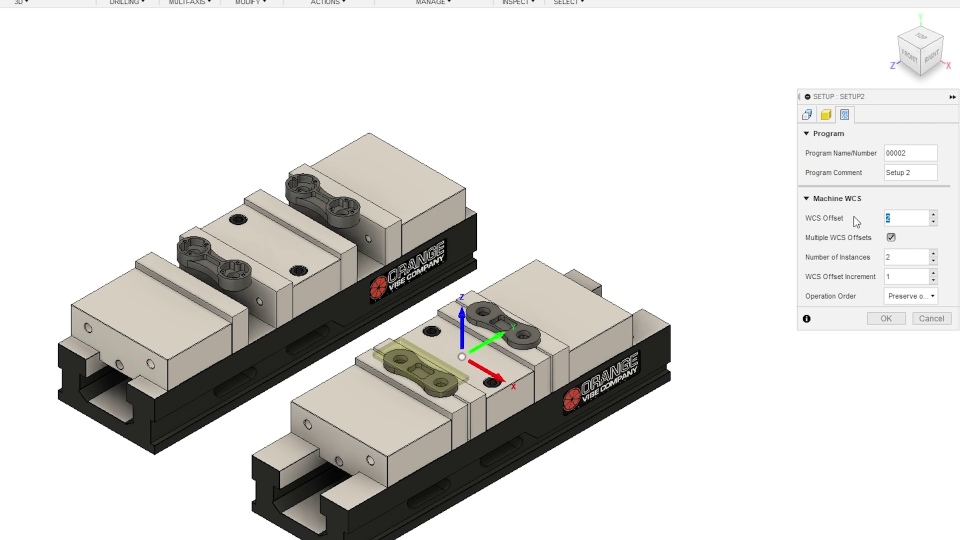
pyautogui.write('3')
pyautogui.doubleClick(897, 218)
pyautogui.click(886, 319)
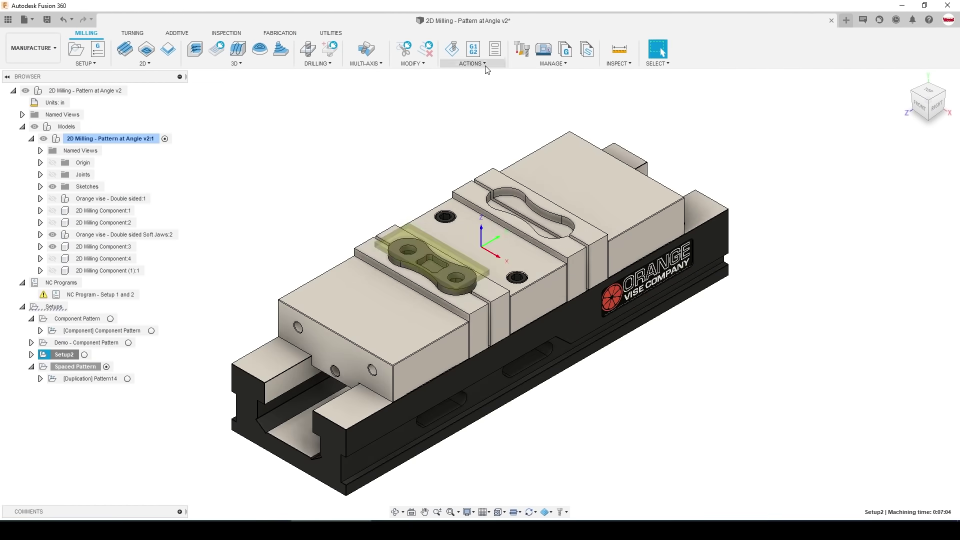
pyautogui.click(473, 48)
pyautogui.click(515, 279)
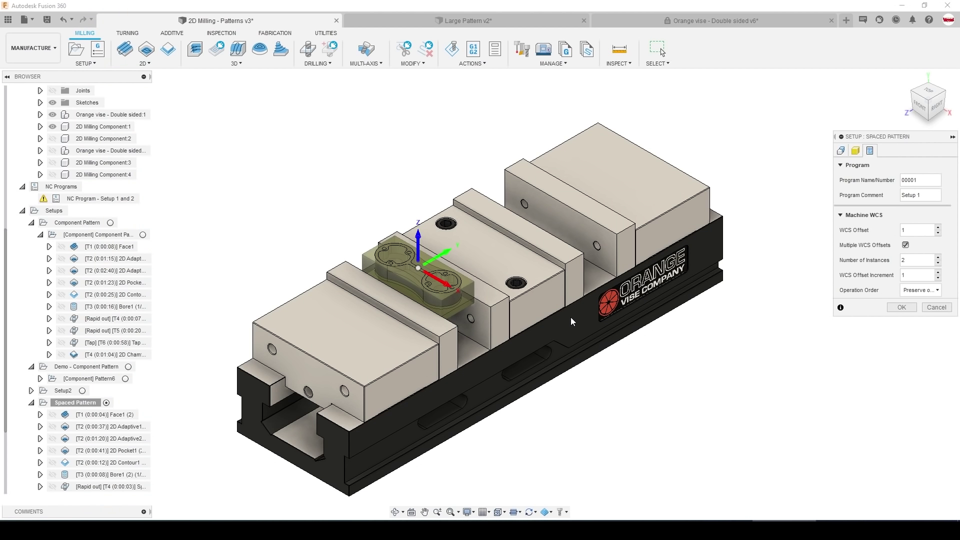
# Review the Spaced Pattern operation order options and keep Preserve order.
pyautogui.click(924, 291)
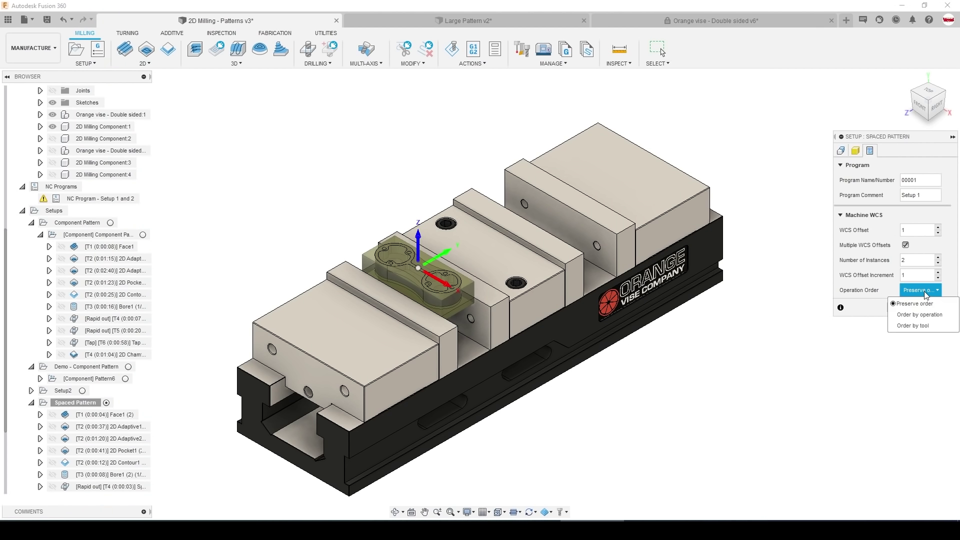
pyautogui.click(915, 290)
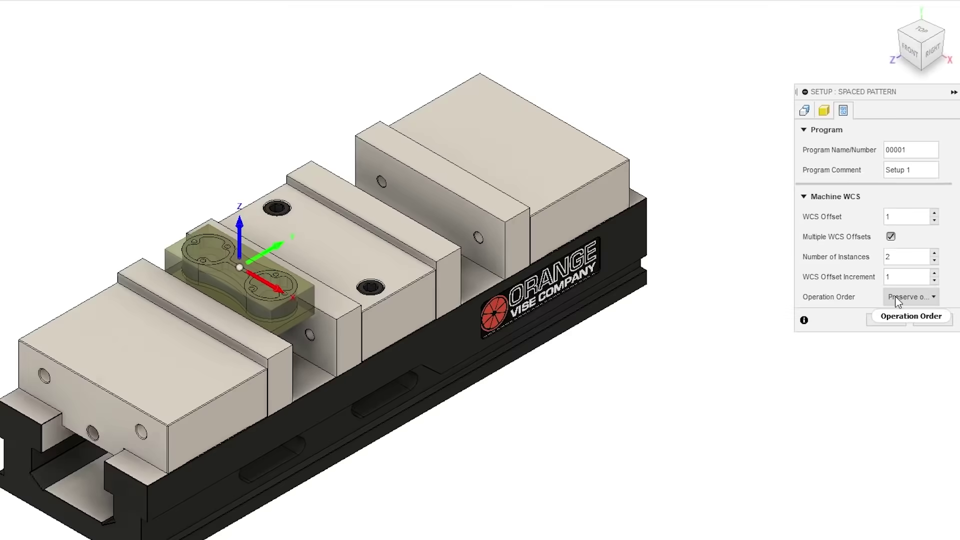
pyautogui.moveTo(894, 300)
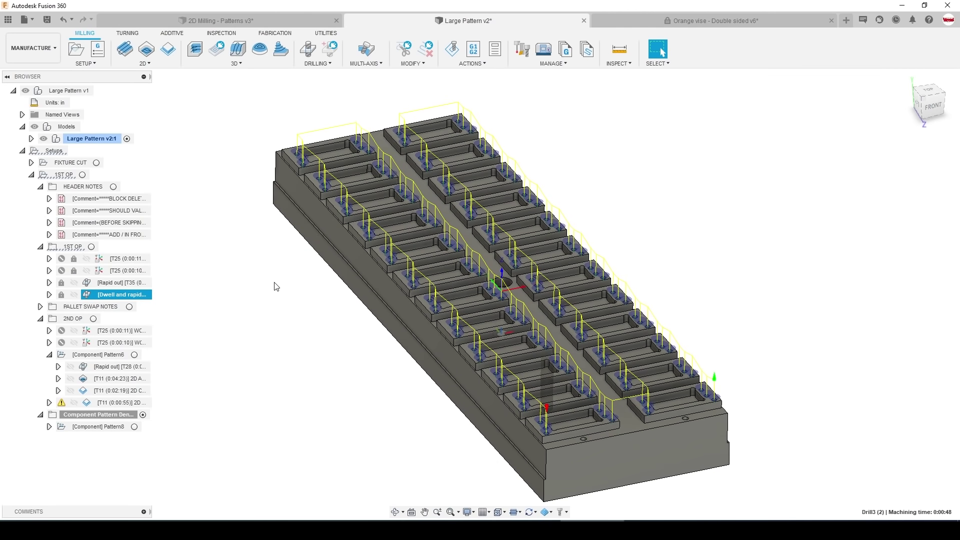
# Uncheck Links in the toolpath display options for the Large Pattern v2 drilling toolpath.
pyautogui.moveTo(255, 288); pyautogui.dragTo(264, 278)
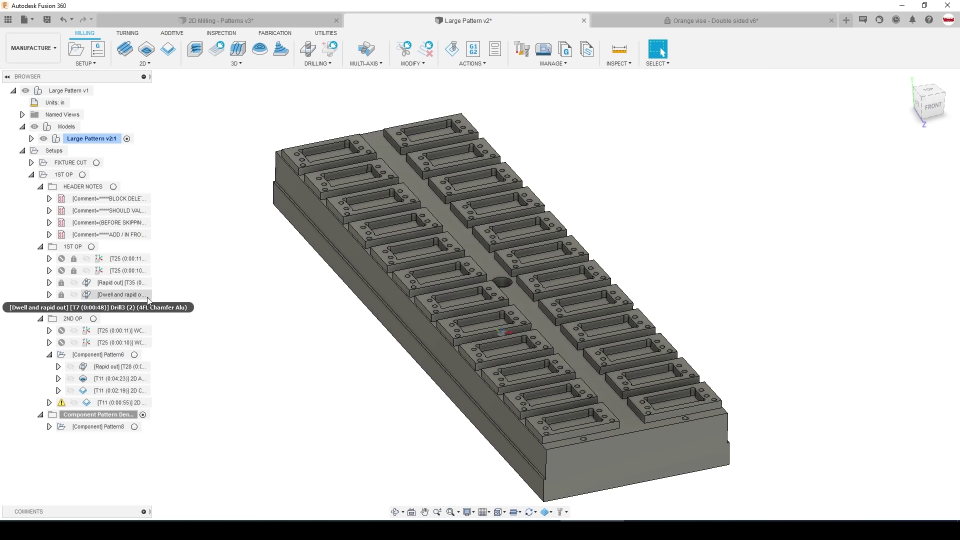
pyautogui.keyDown('shift'); pyautogui.moveTo(264, 279); pyautogui.dragTo(349, 382, button='middle'); pyautogui.keyUp('shift')
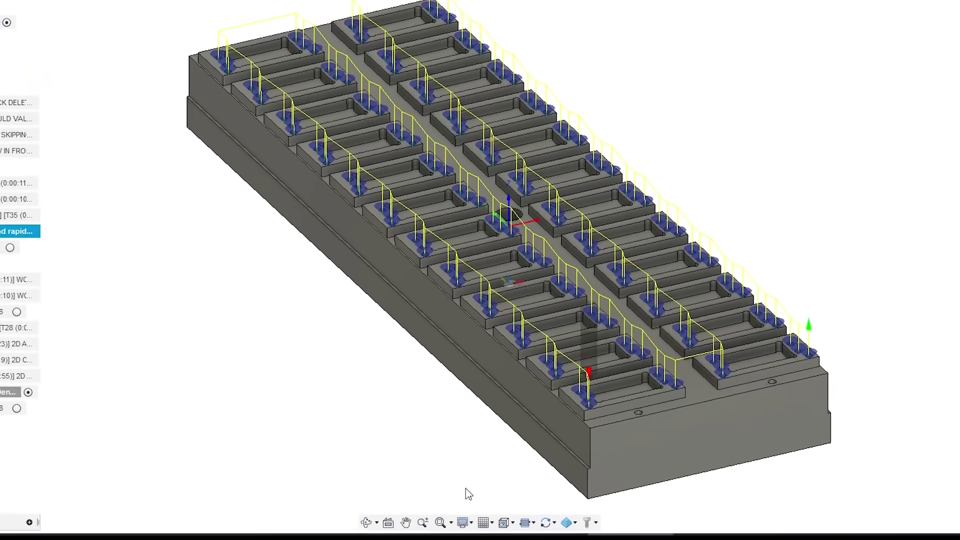
pyautogui.click(532, 529)
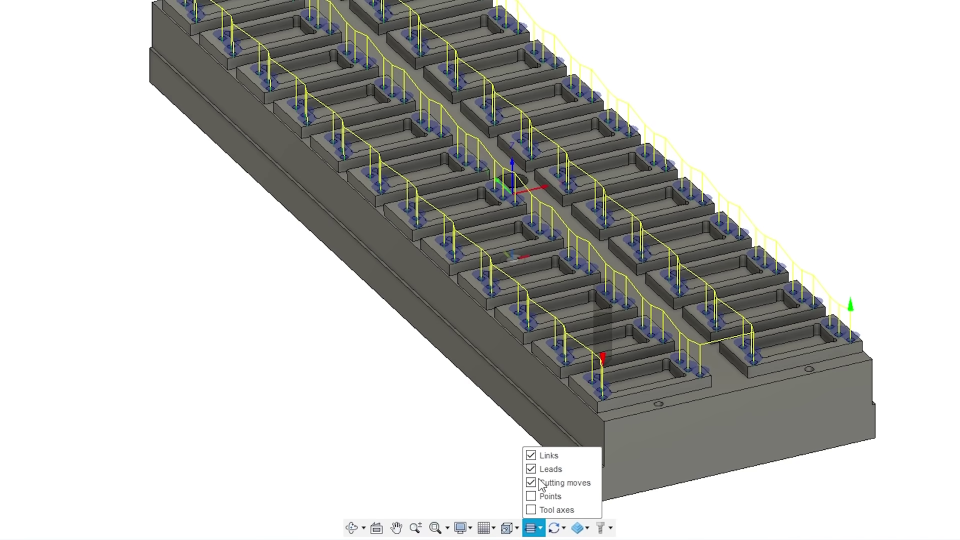
pyautogui.click(531, 455)
pyautogui.scroll(10, 425, 286)
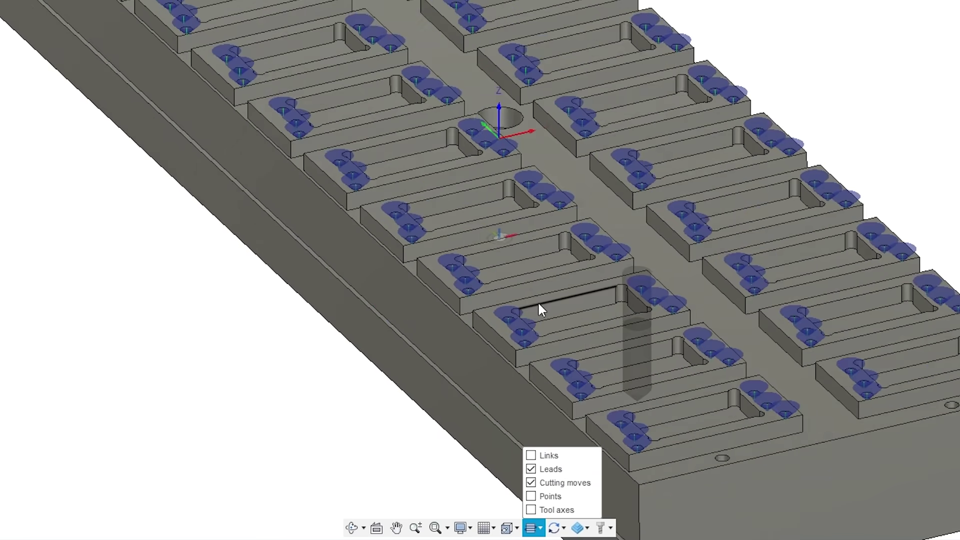
pyautogui.scroll(-3, 529, 302)
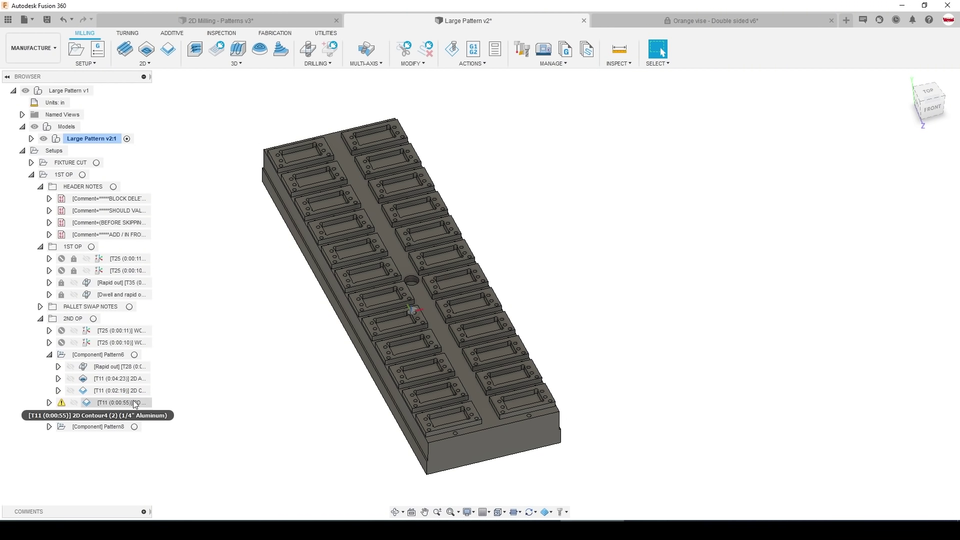
# Show the 2D Adaptive, then the 2D Contour4 (2) toolpath on the Large Pattern part, and inspect it.
pyautogui.click(119, 379)
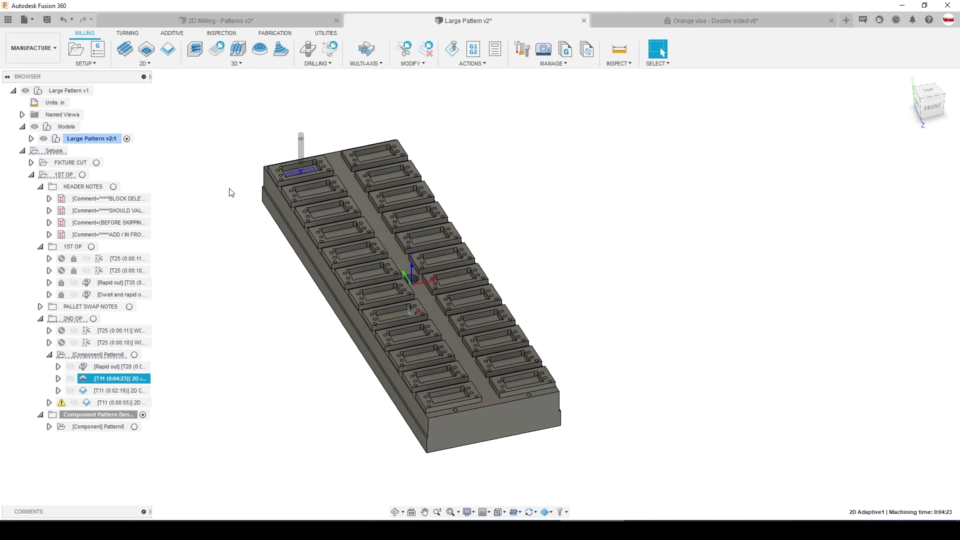
pyautogui.scroll(3, 302, 182)
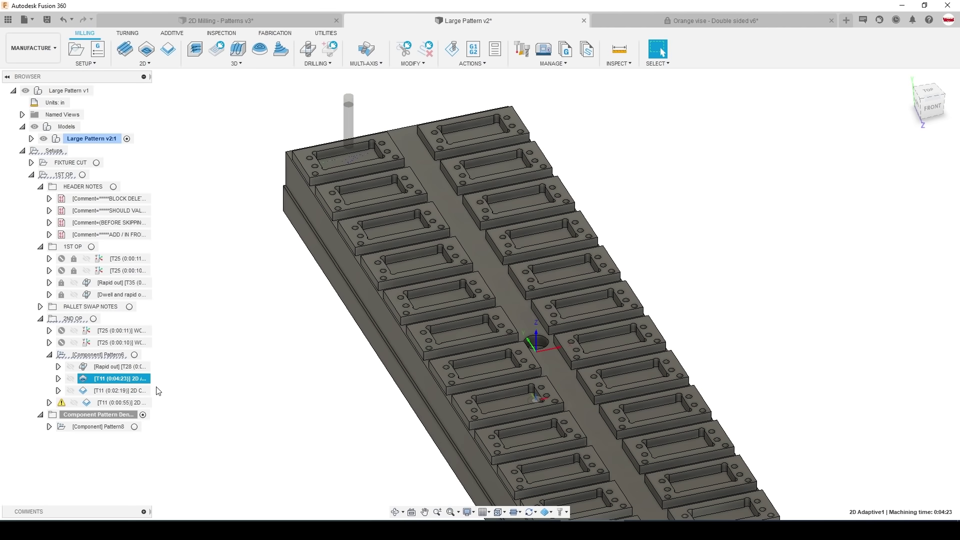
pyautogui.click(125, 402)
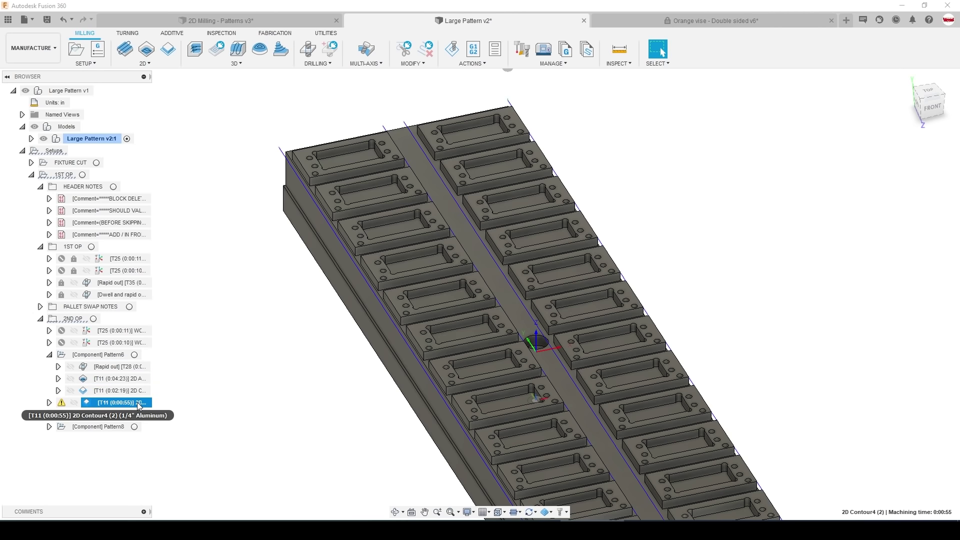
pyautogui.scroll(-4, 244, 338)
pyautogui.moveTo(249, 339); pyautogui.dragTo(240, 306, button='middle')
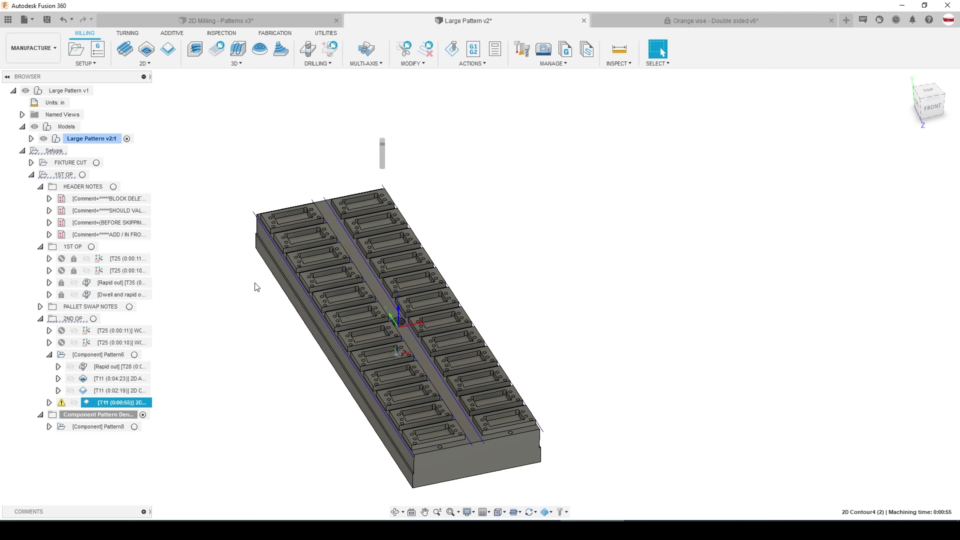
pyautogui.scroll(-1, 276, 274)
pyautogui.moveTo(274, 271); pyautogui.dragTo(284, 209, button='middle')
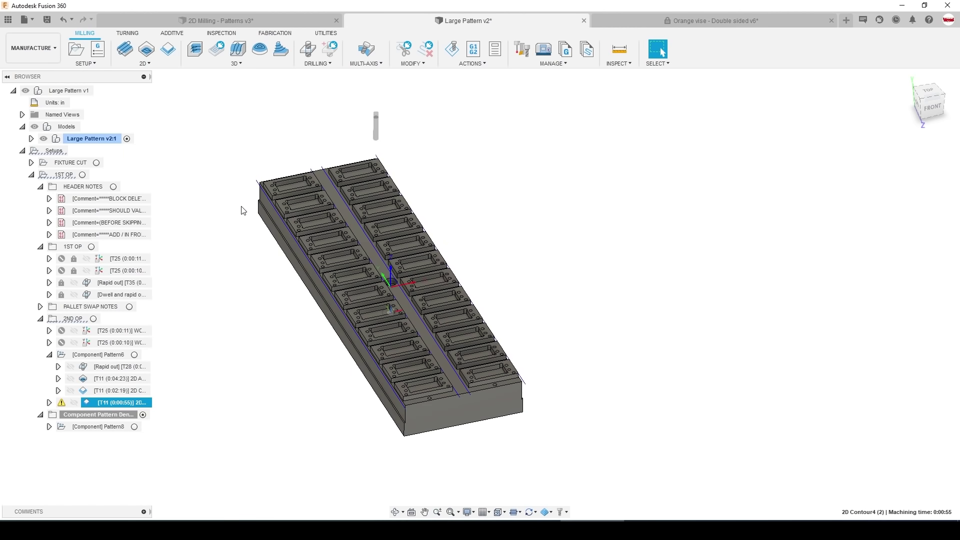
pyautogui.keyDown('shift'); pyautogui.moveTo(246, 209); pyautogui.dragTo(240, 209, button='middle'); pyautogui.keyUp('shift')
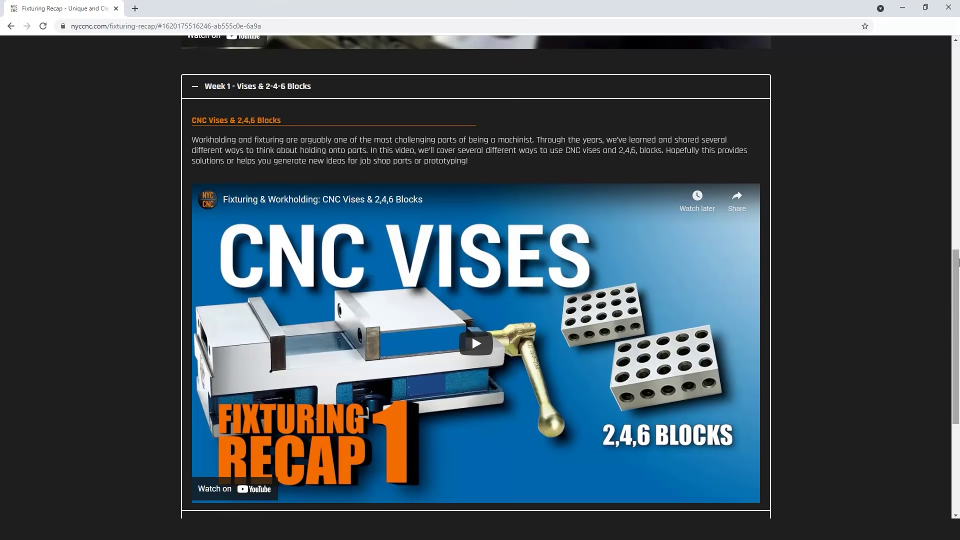
pyautogui.scroll(-4, 396, 489)
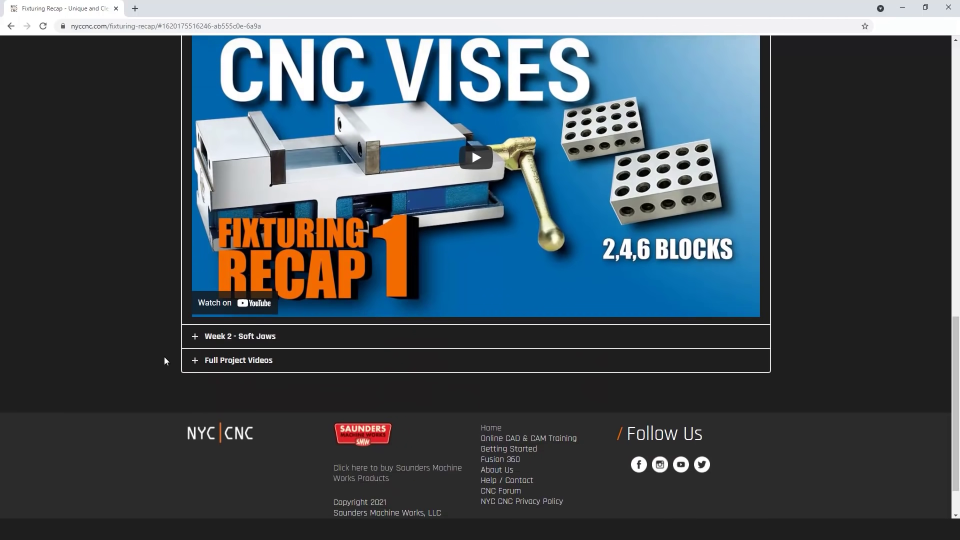
# Expand Week 2 - Soft Jaws and Full Project Videos to reveal the Week 1 video grid.
pyautogui.click(189, 337)
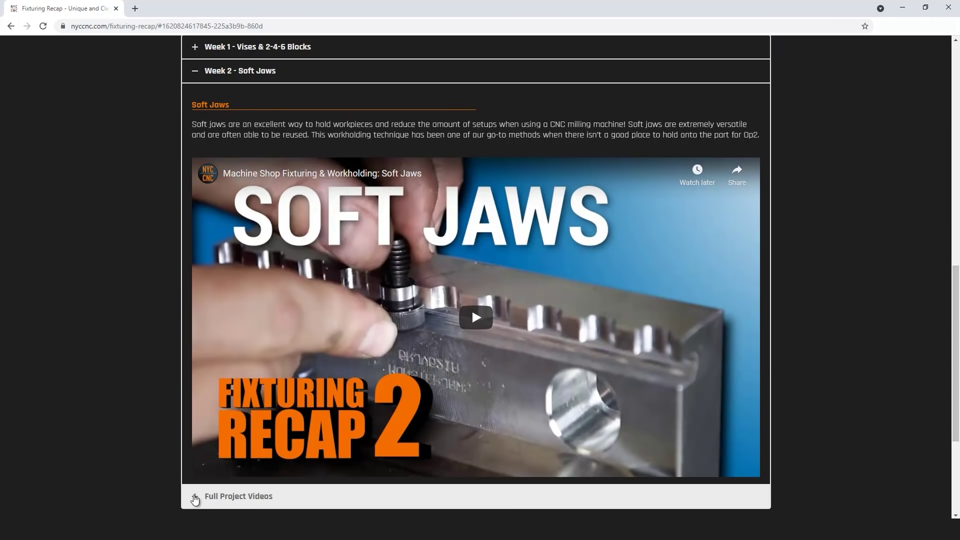
pyautogui.click(194, 497)
pyautogui.scroll(-4, 958, 270)
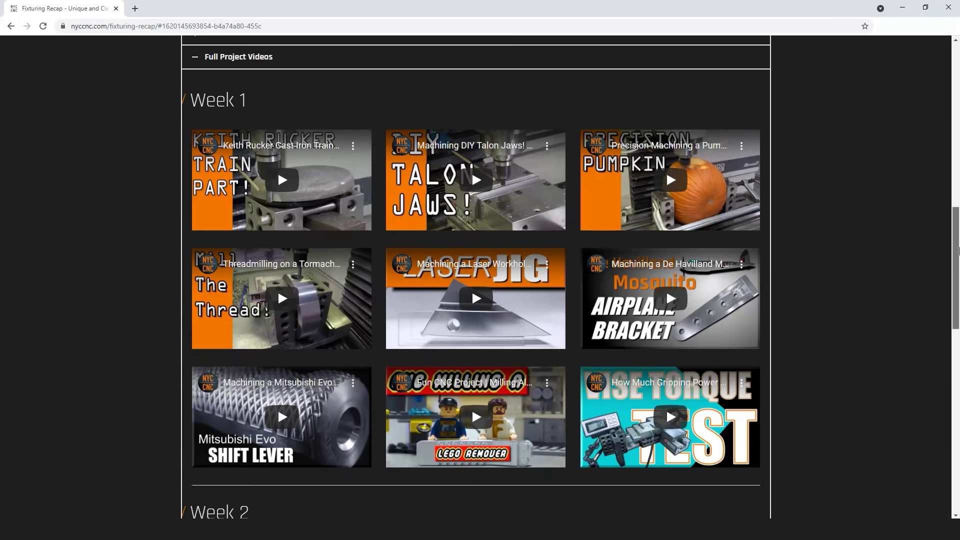